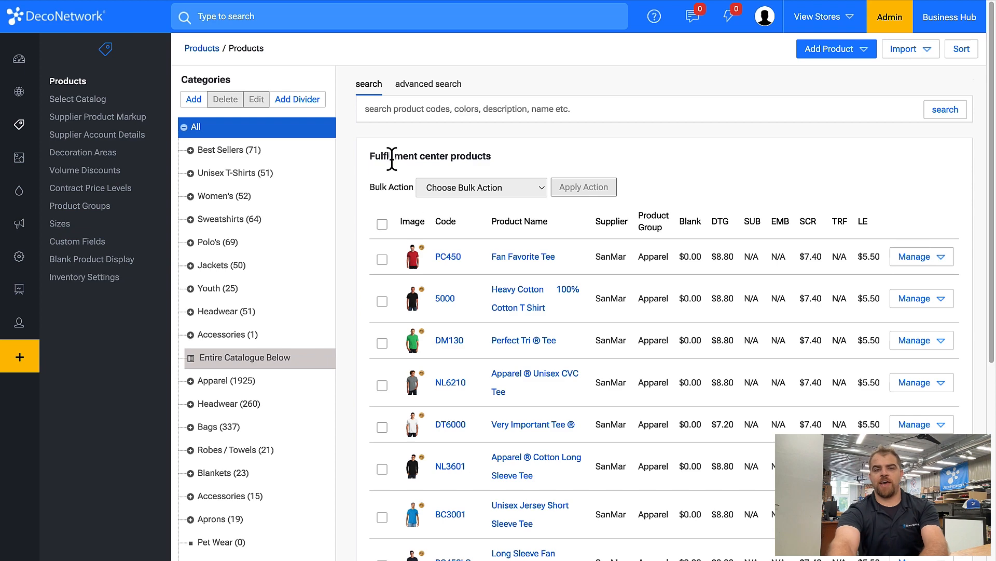
- Filter the product list by the Gildan brand using the advanced search
left_click(424, 91)
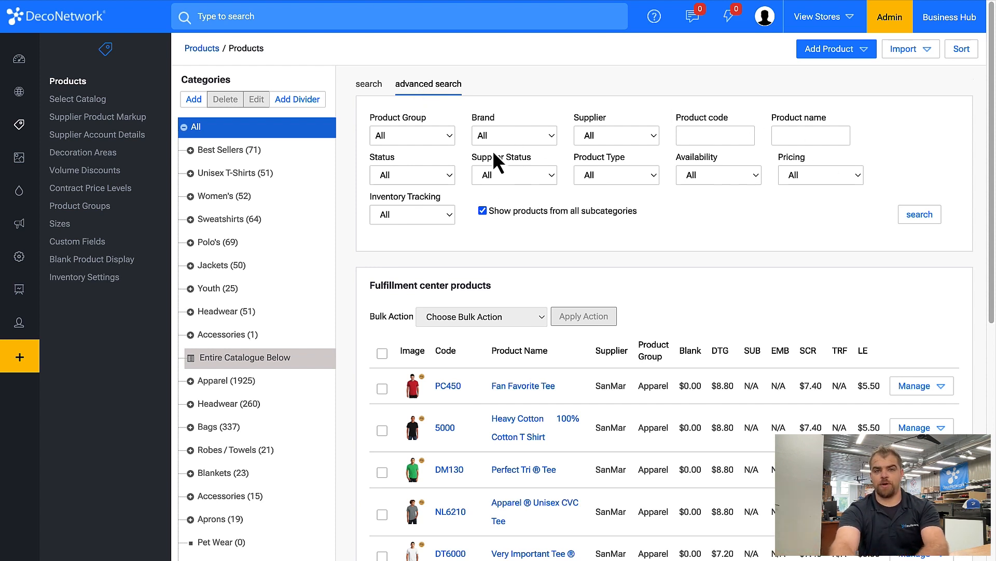
left_click(518, 133)
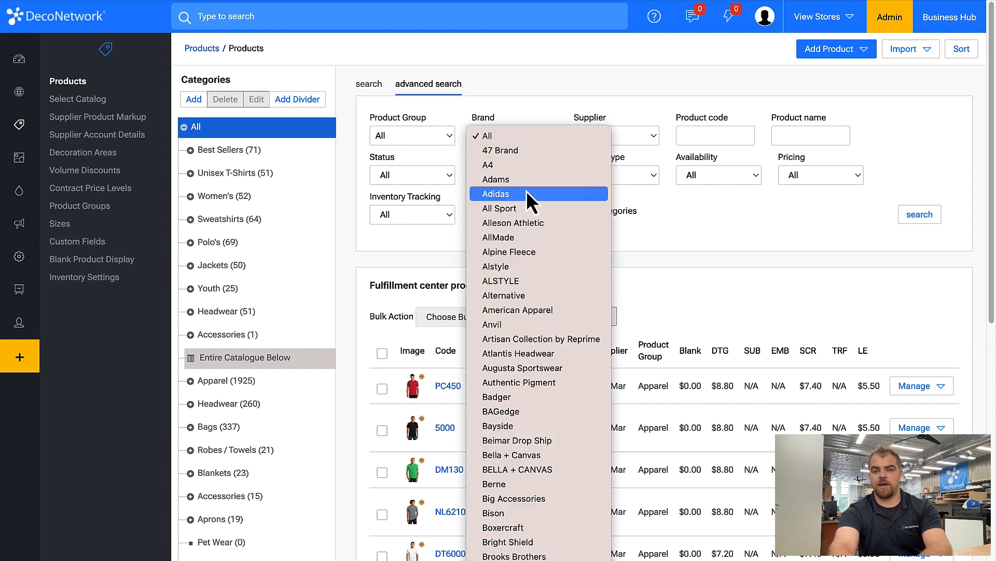
scroll(532, 267, "down", 15)
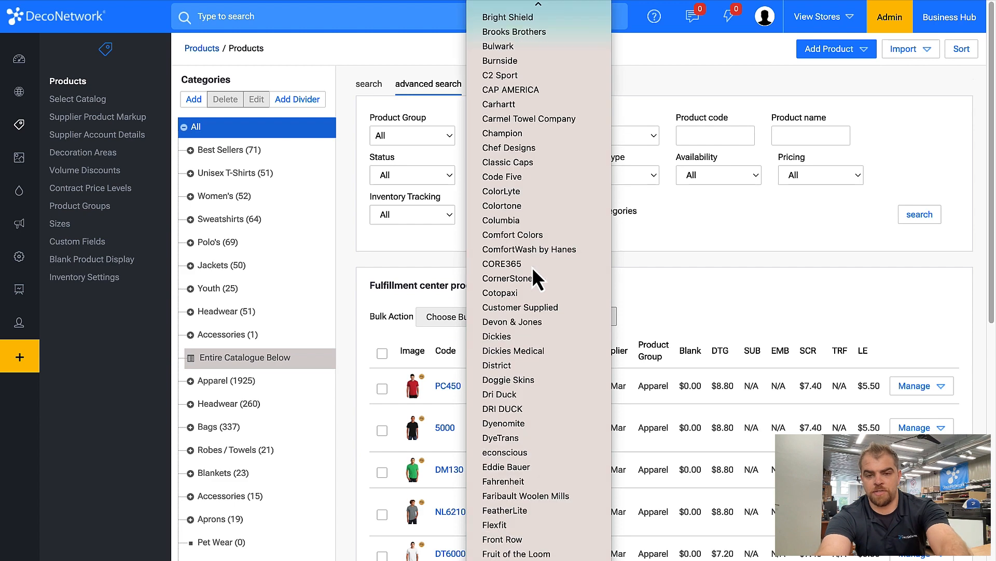
left_click(531, 267)
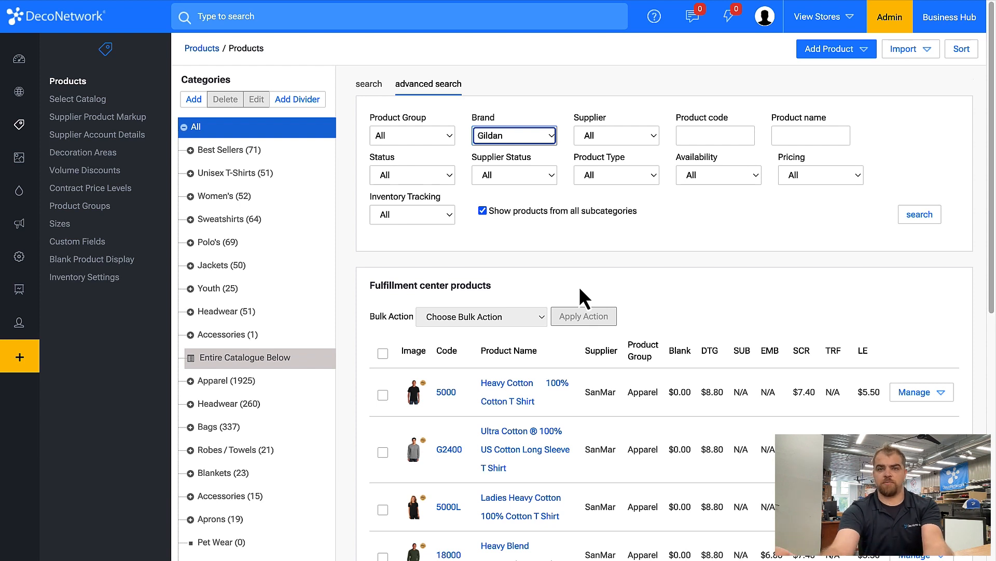
- Narrow the search to products supplied by SanMar and review the resulting list
left_click(624, 134)
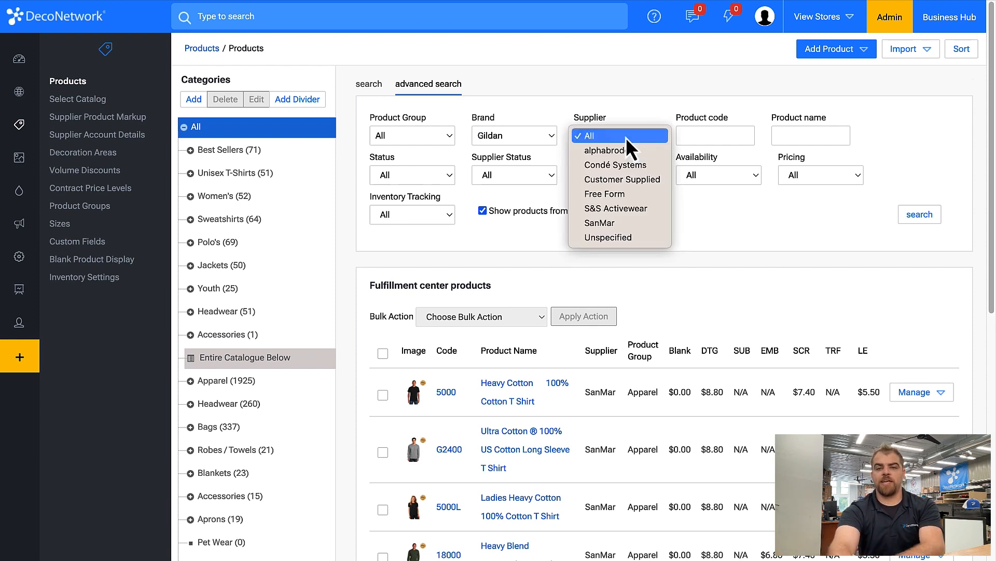
left_click(628, 221)
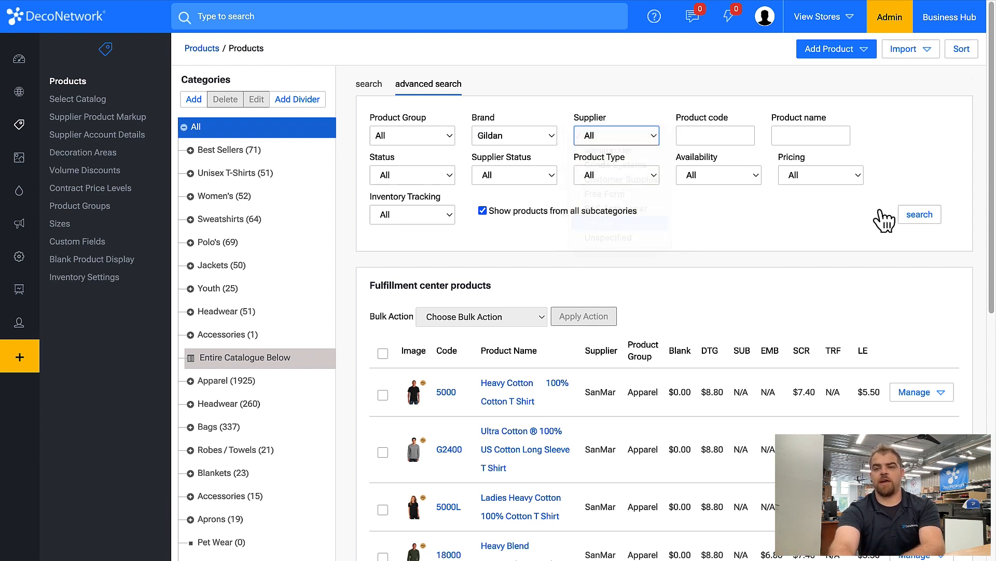
left_click(921, 218)
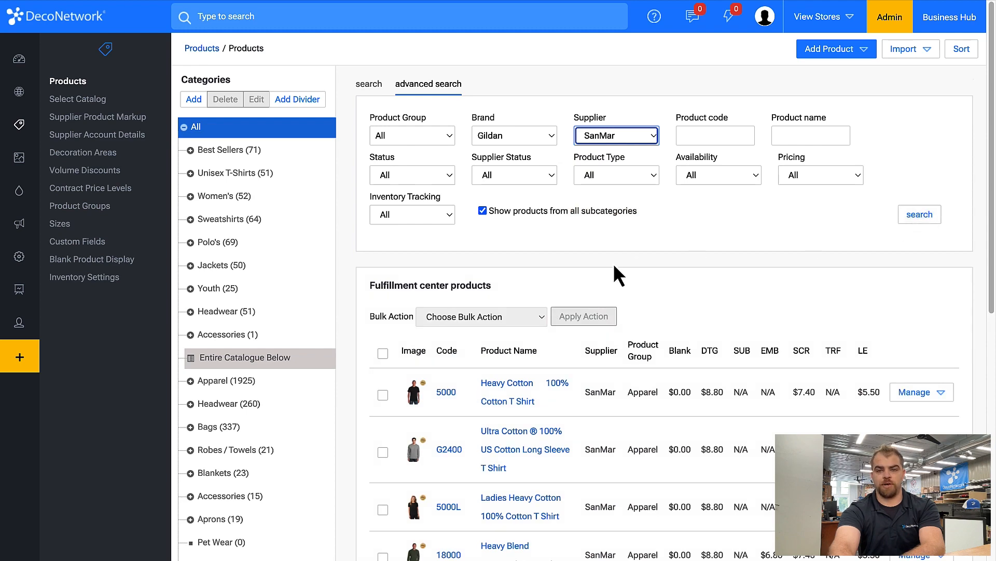
scroll(613, 263, "down", 3)
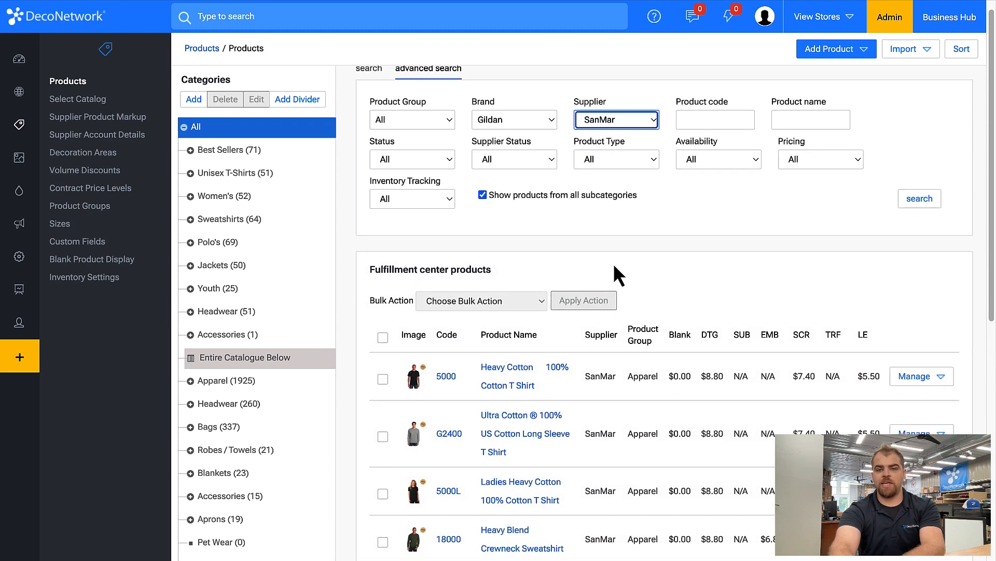
scroll(613, 263, "up", 3)
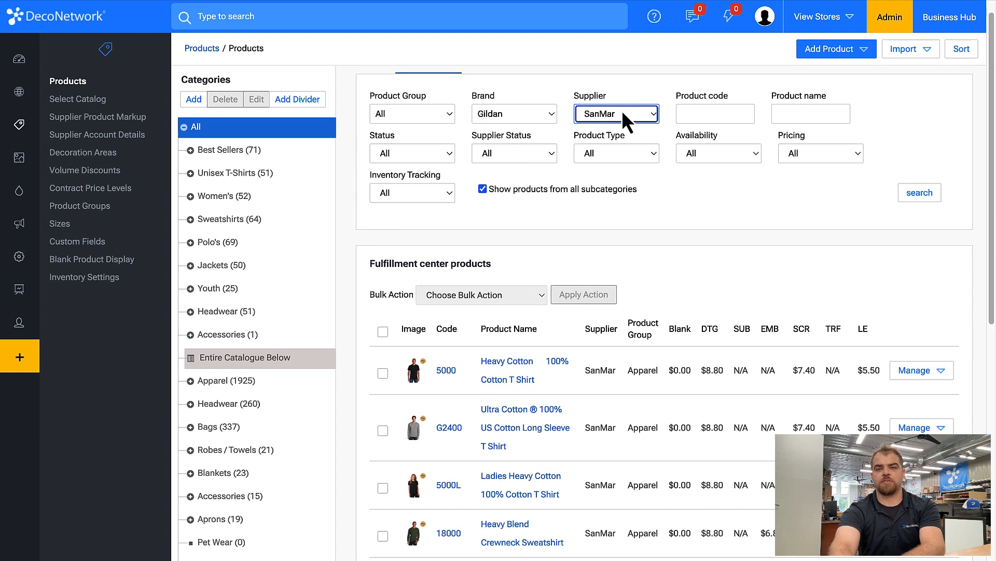
- Restrict the filtered products to the Unisex T-Shirts category and its Good subcategory
left_click(240, 174)
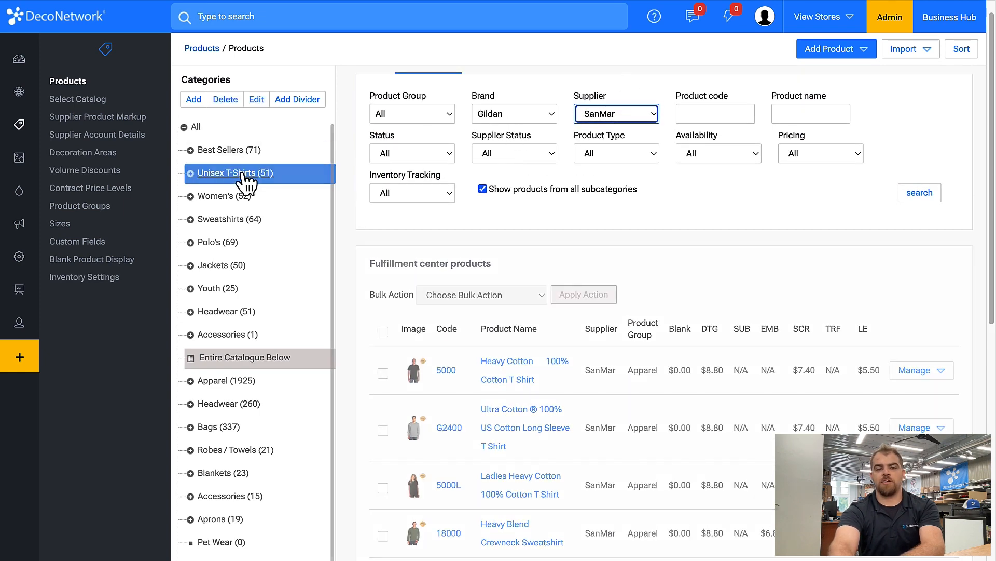
scroll(684, 283, "down", 1)
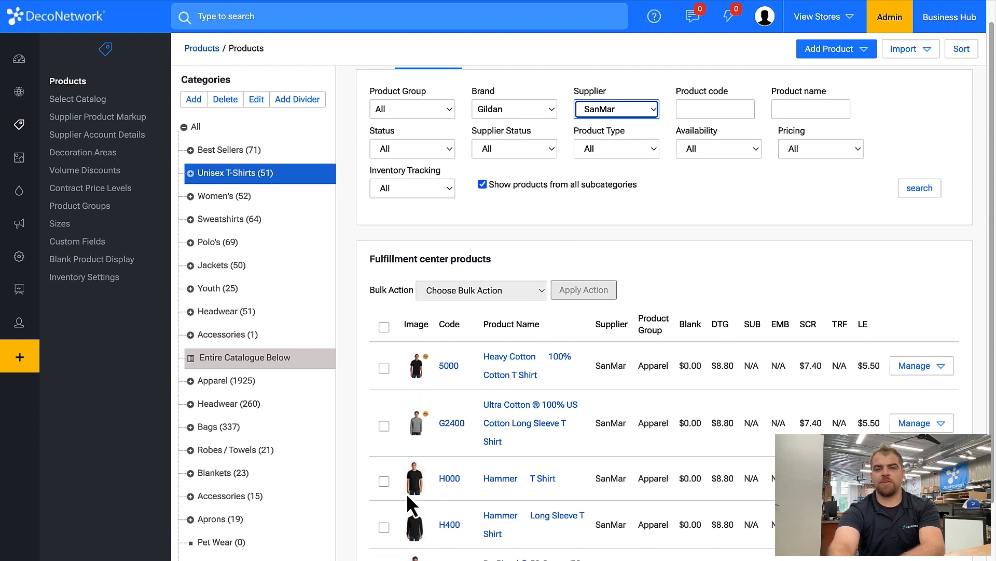
scroll(406, 493, "down", 3)
scroll(406, 493, "up", 4)
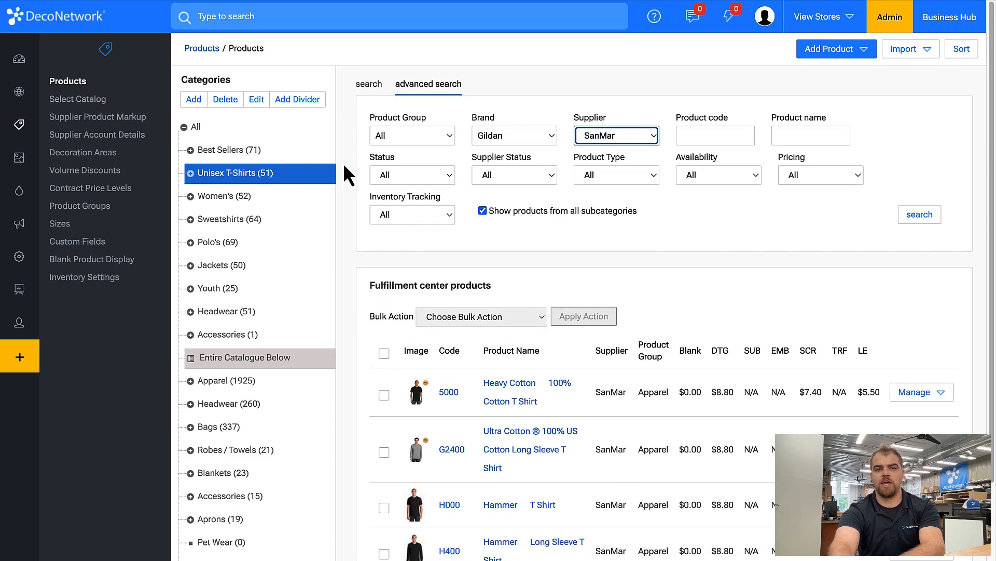
left_click(191, 173)
left_click(213, 219)
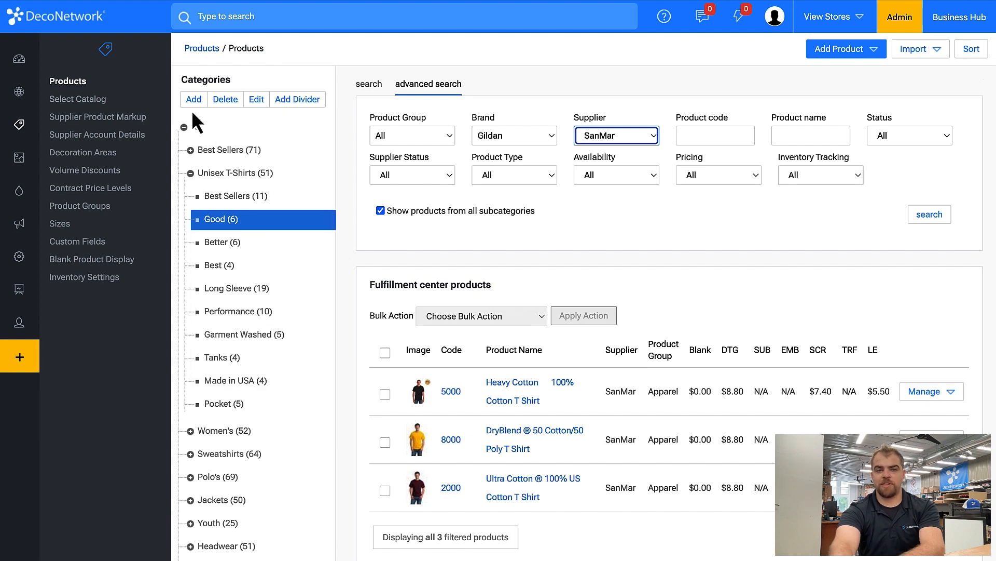
- Return to the All category, collapse Unisex T-Shirts, and reset the brand and supplier filters to All
left_click(195, 128)
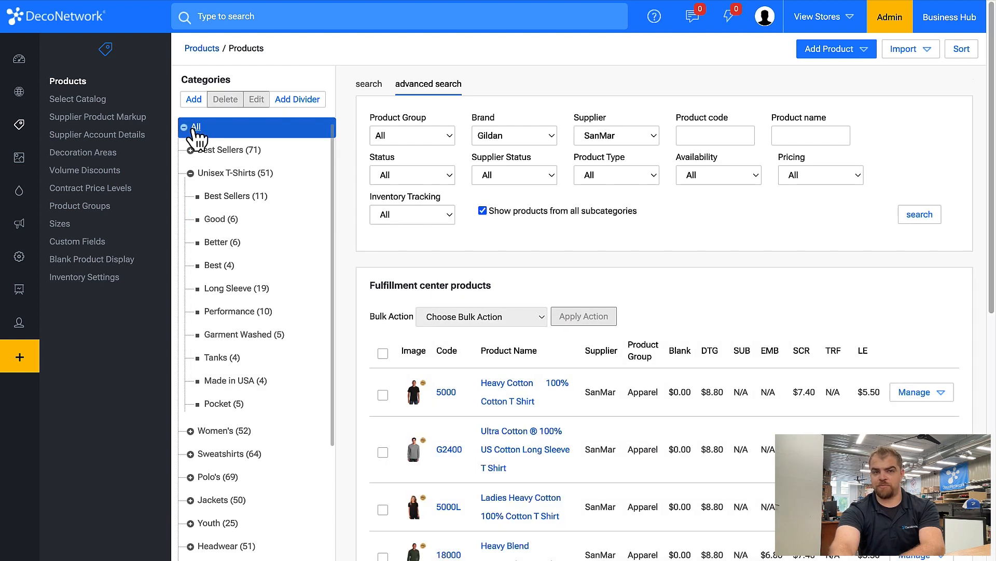
left_click(190, 173)
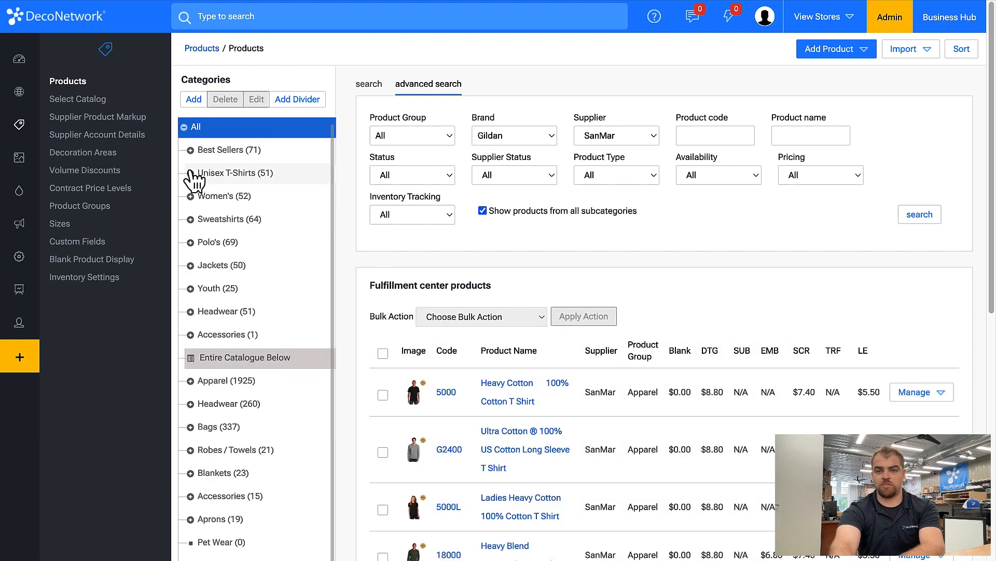
left_click(519, 136)
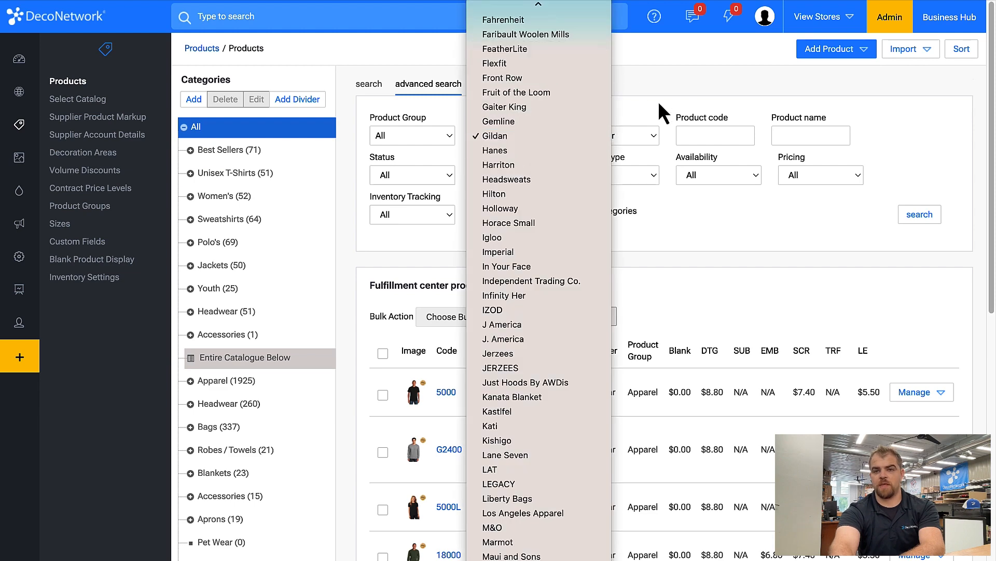
left_click(538, 136)
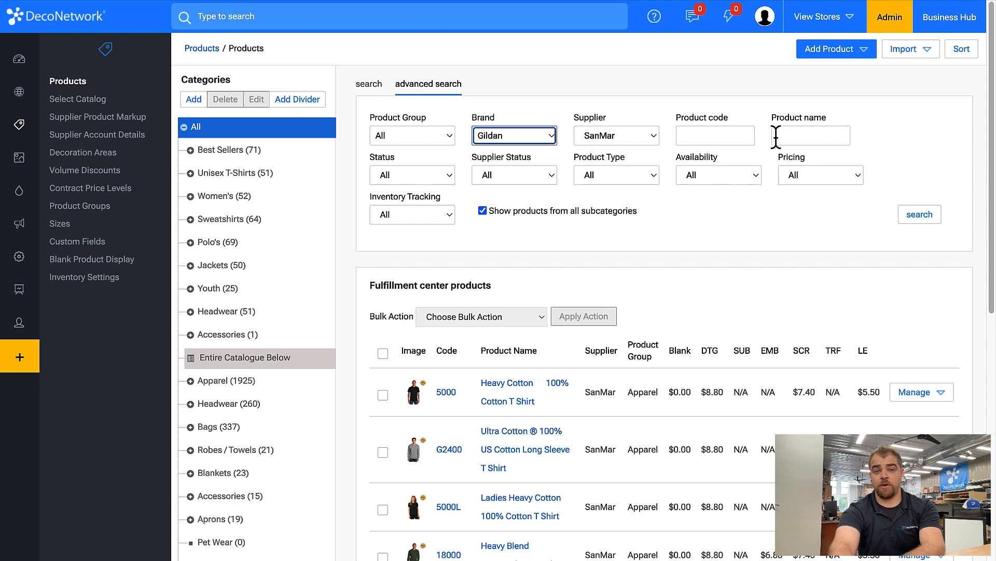
left_click(540, 134)
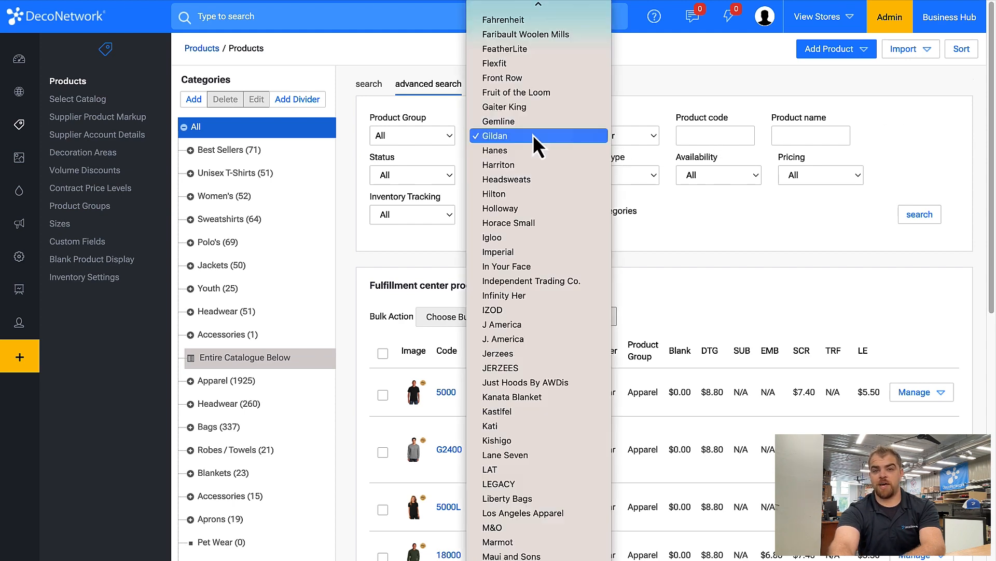
scroll(529, 87, "up", 15)
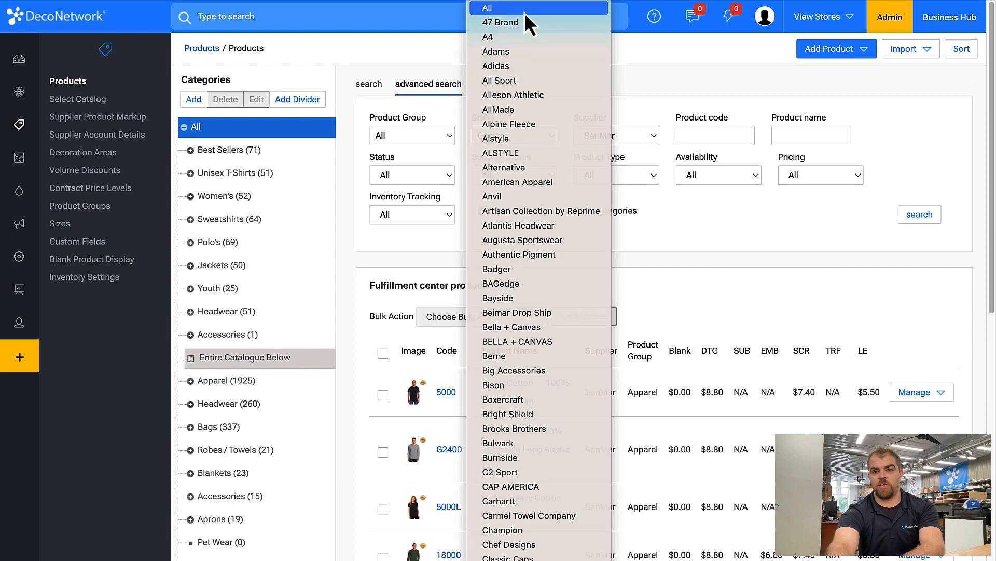
left_click(524, 11)
left_click(602, 135)
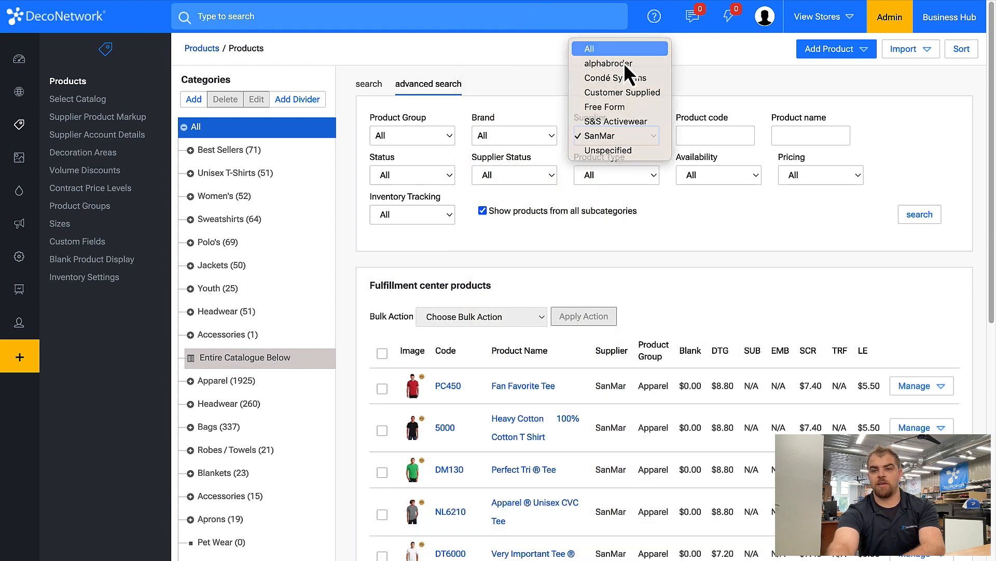
left_click(605, 49)
- Search the products by name for "youth", followed by a search for "heavy cotton"
left_click(783, 136)
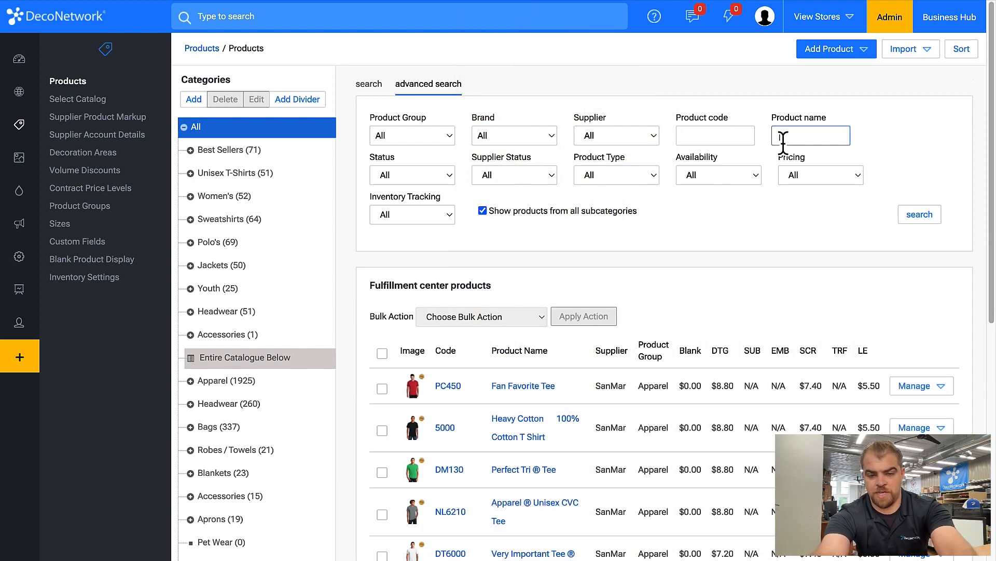
type("youth")
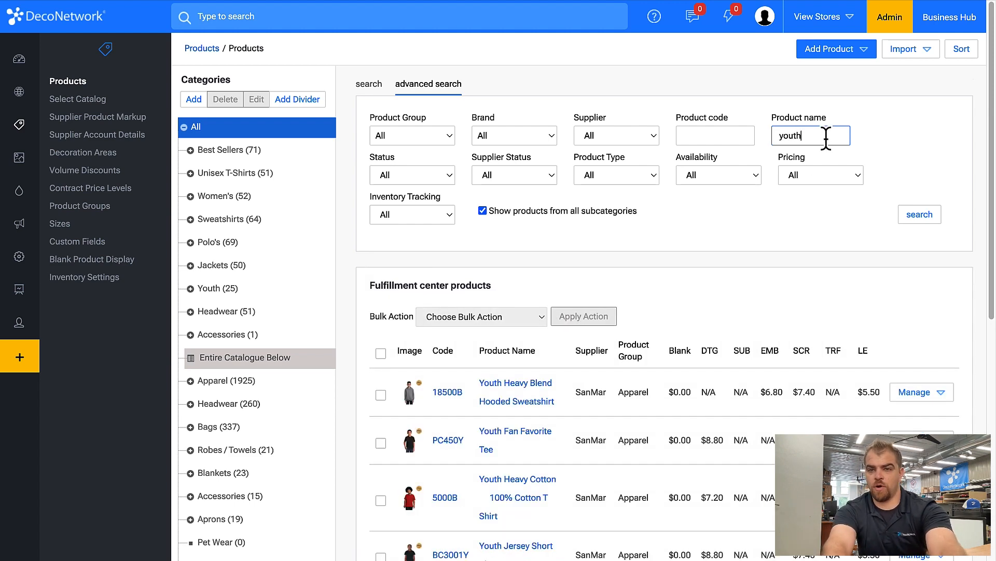
double_click(828, 136)
type("he")
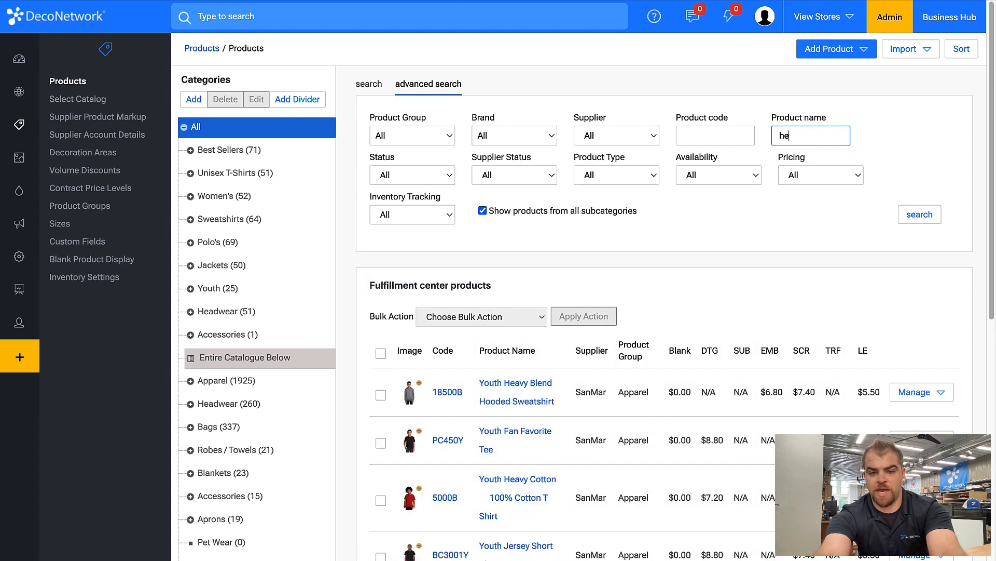
type("avy cotton")
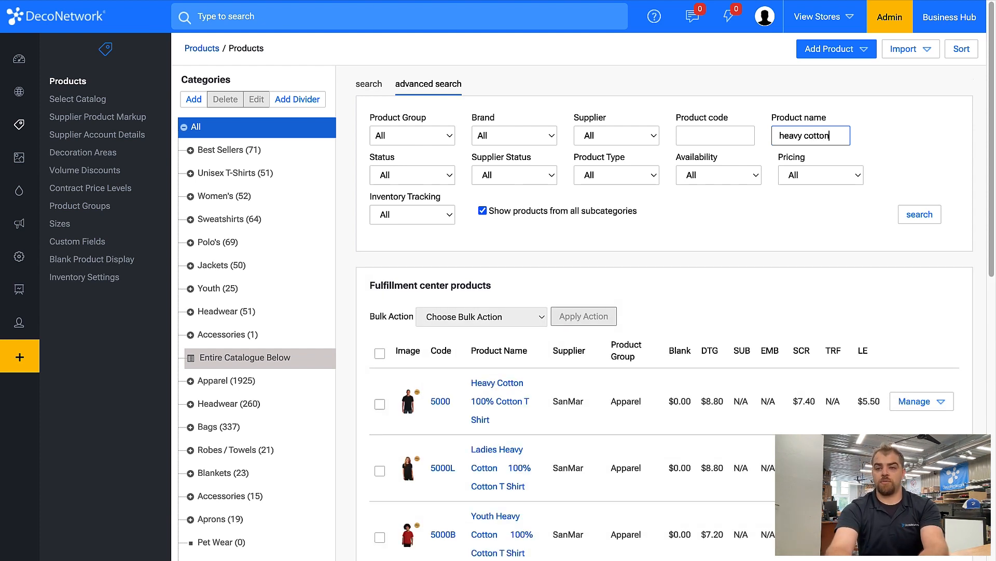
- Clear the product name filter
key("BackSpace")
key("BackSpace")
key("BackSpace")
key("BackSpace")
key("BackSpace")
key("BackSpace")
key("BackSpace")
key("BackSpace")
key("BackSpace")
key("BackSpace")
key("BackSpace")
key("BackSpace")
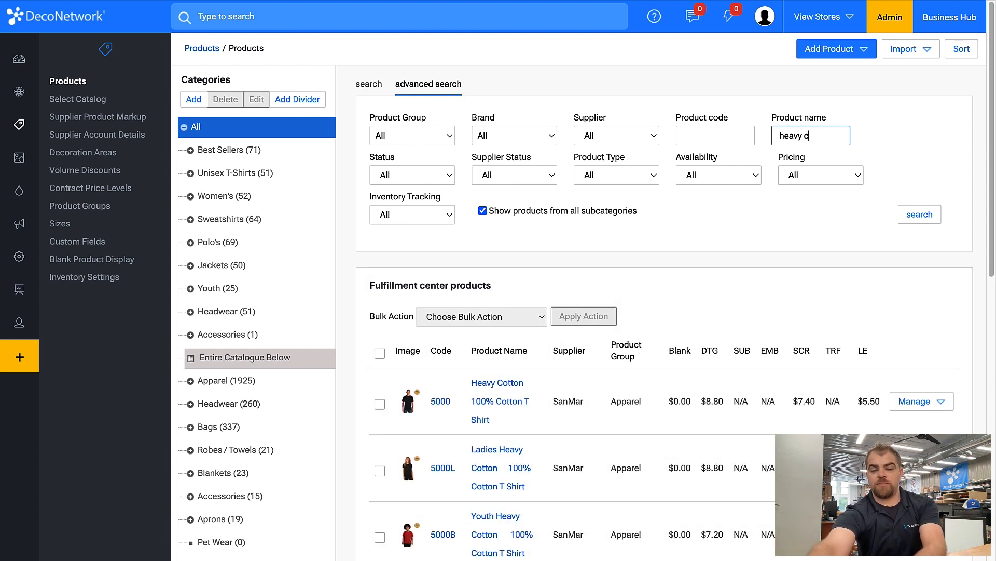
- Examine the available options of the Status, Supplier Status and Product Type filters
left_click(437, 175)
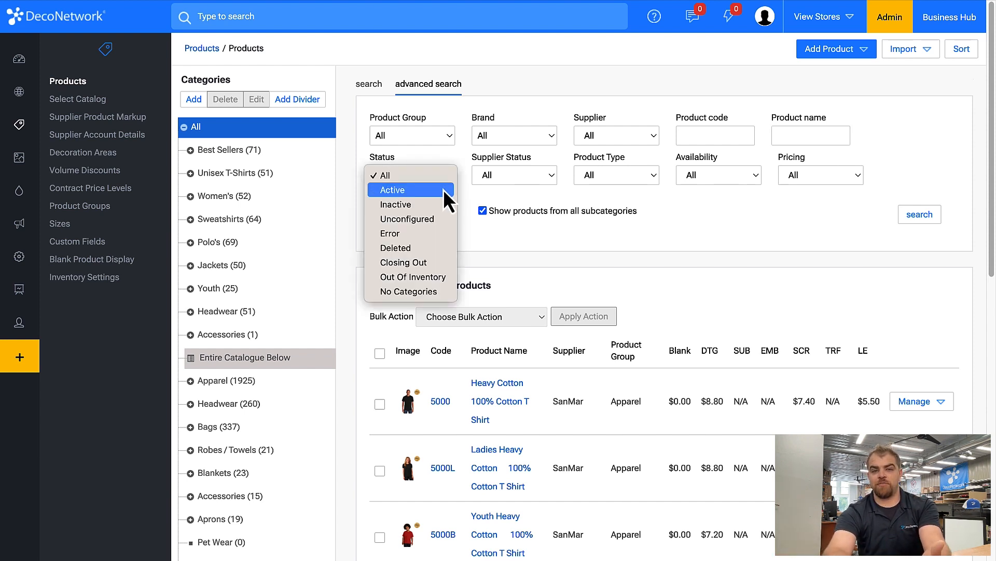
left_click(511, 174)
left_click(512, 172)
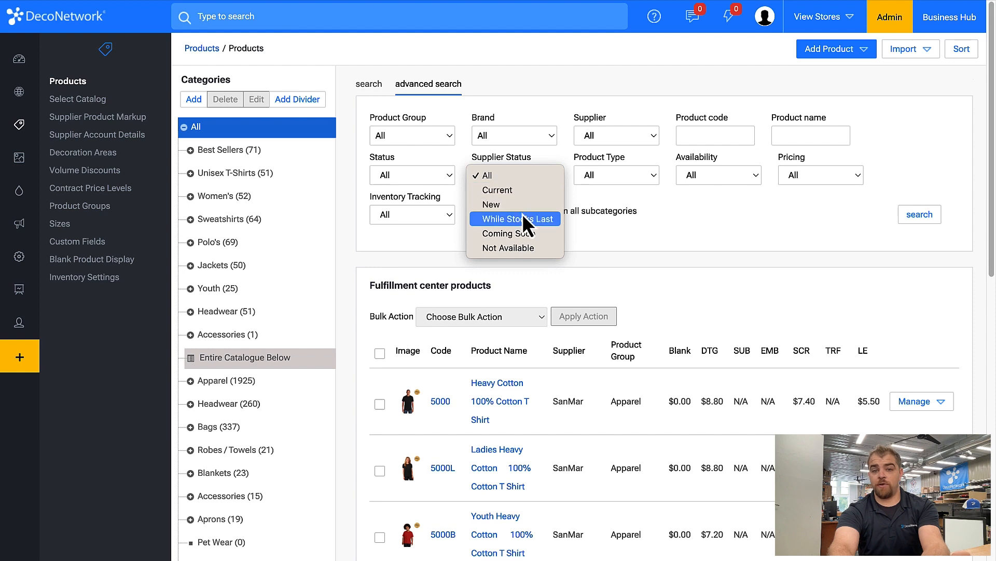
left_click(596, 173)
left_click(596, 171)
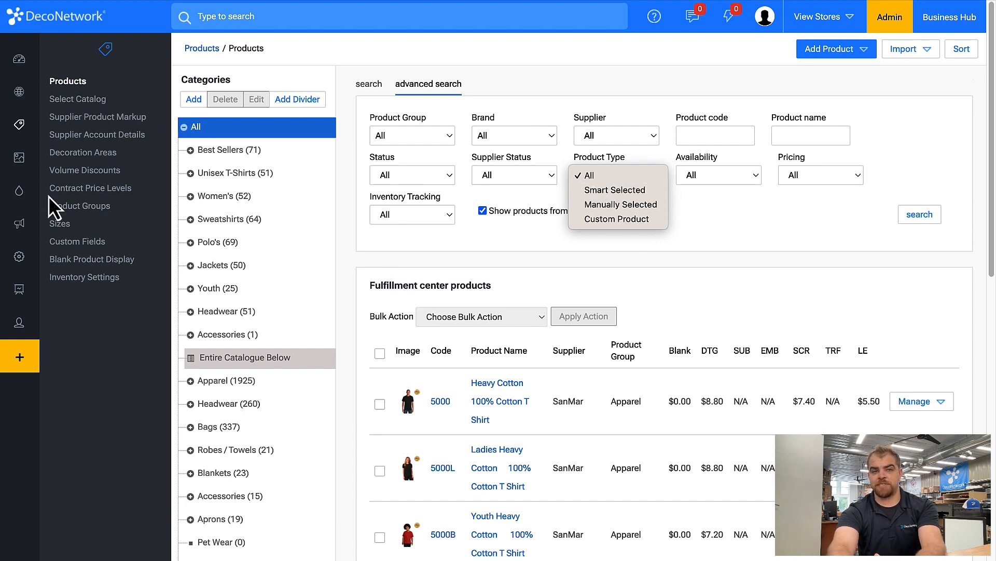
left_click(36, 199)
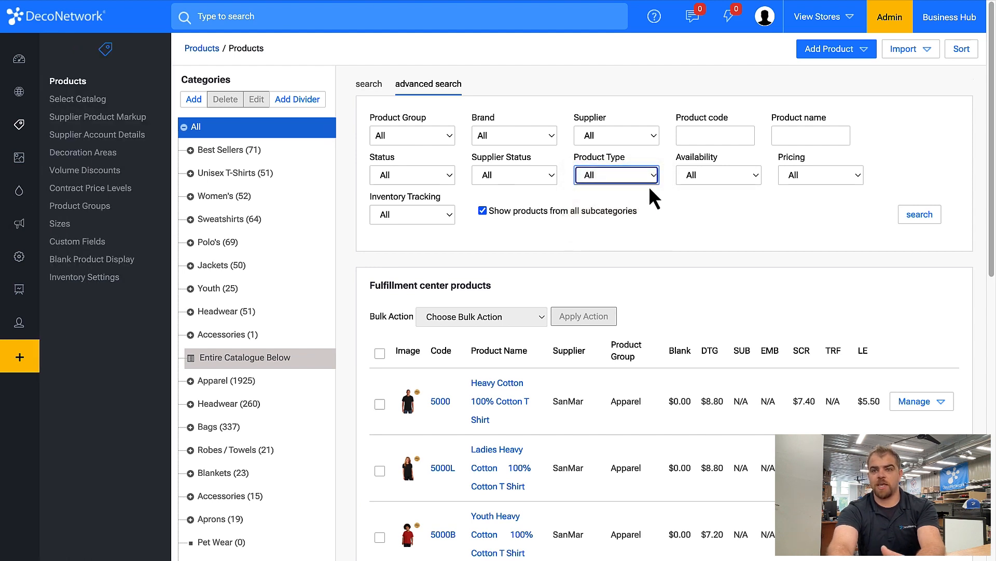
- Compare the Product Type filter options with the options for adding and importing products
left_click(828, 53)
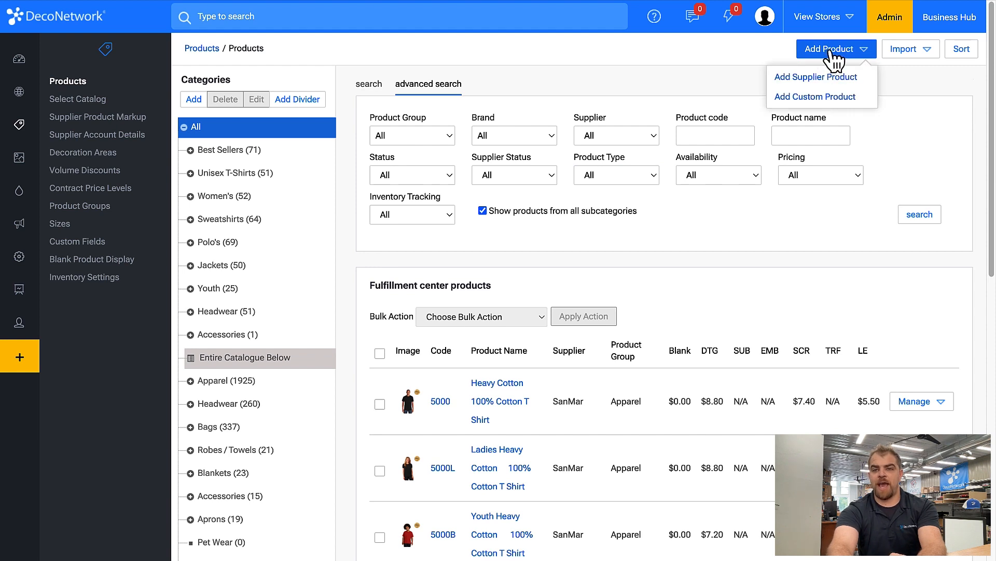
left_click(615, 175)
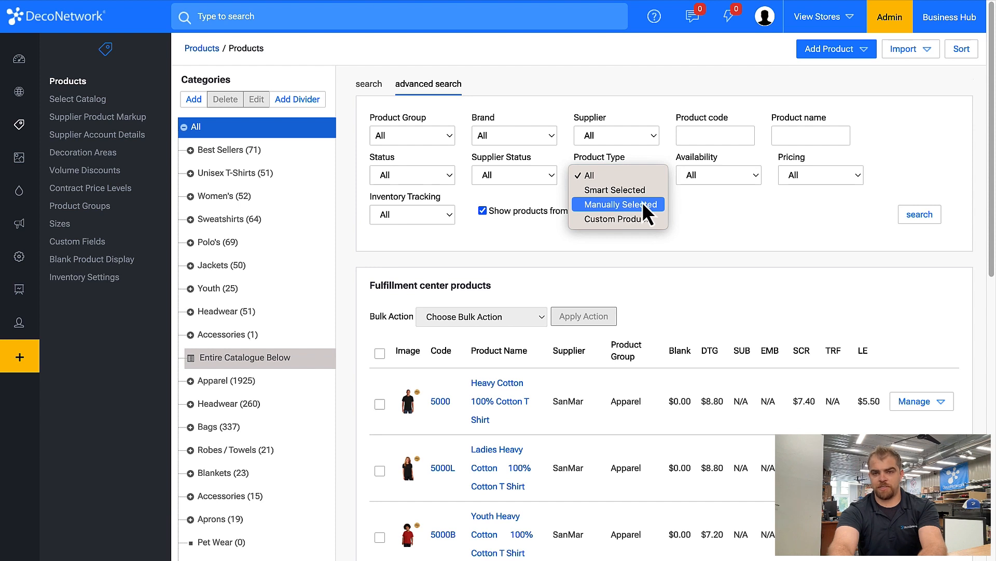
left_click(856, 49)
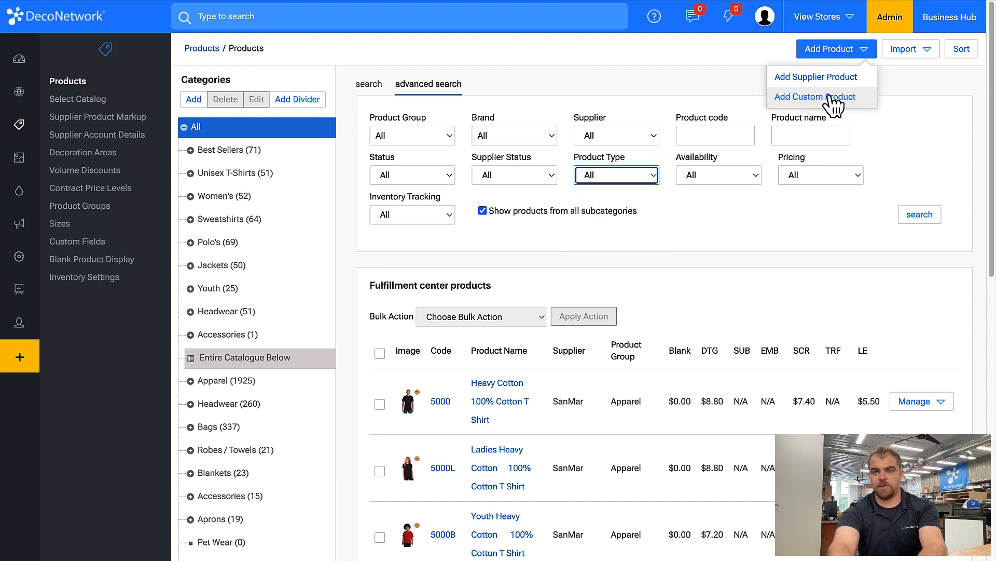
left_click(910, 101)
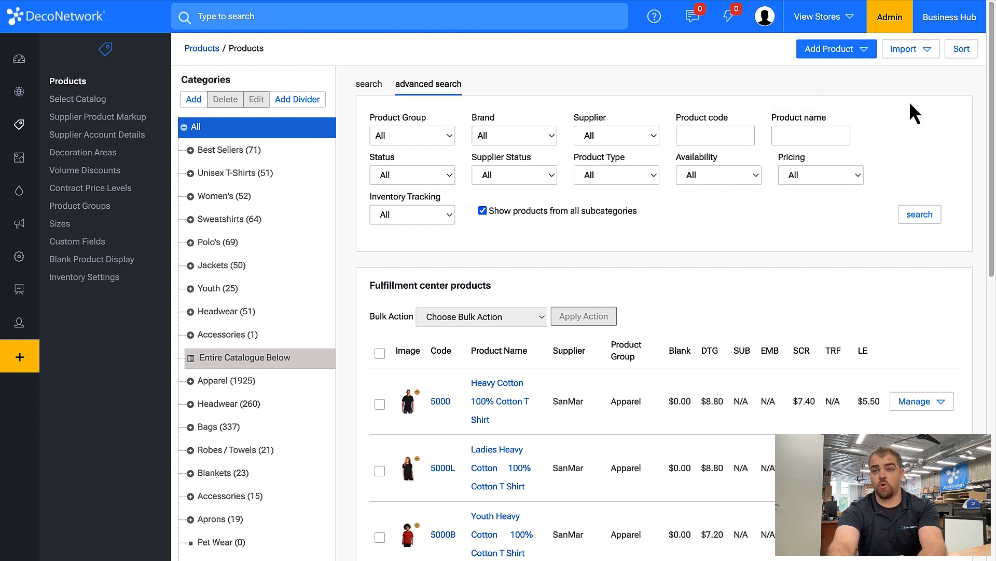
left_click(914, 52)
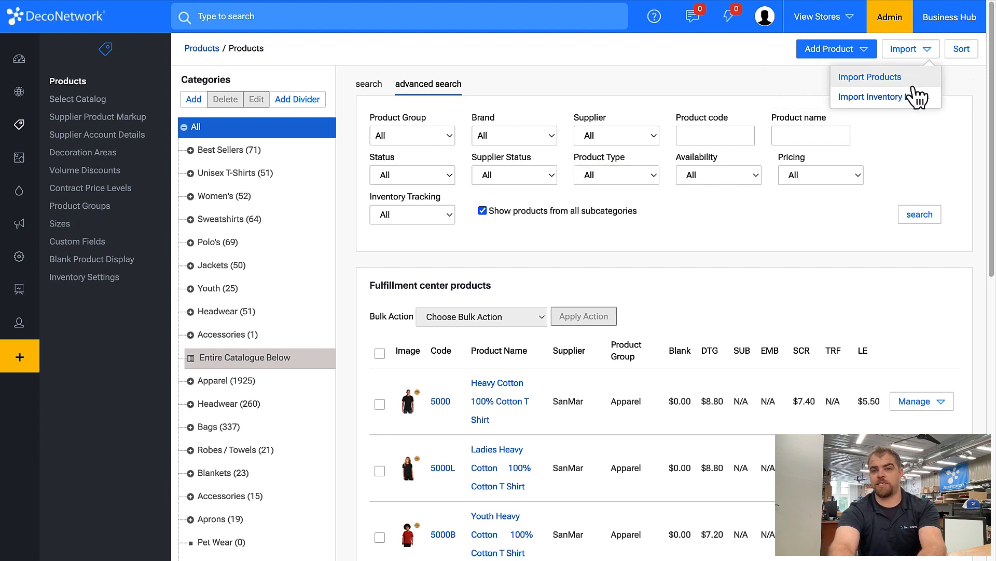
left_click(912, 131)
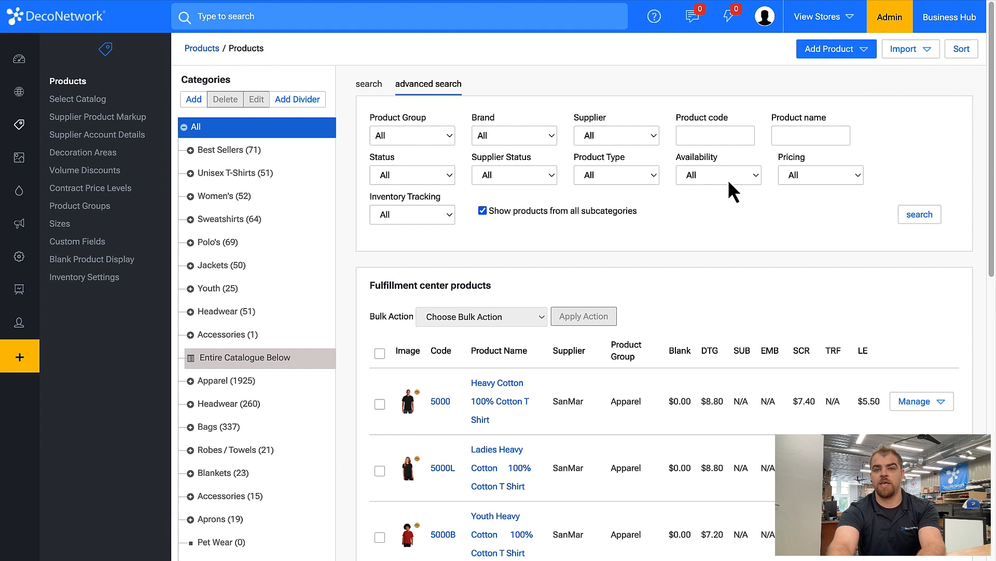
- Filter the products by Business Hub Only availability, followed by Business Hub and Webstores
left_click(643, 168)
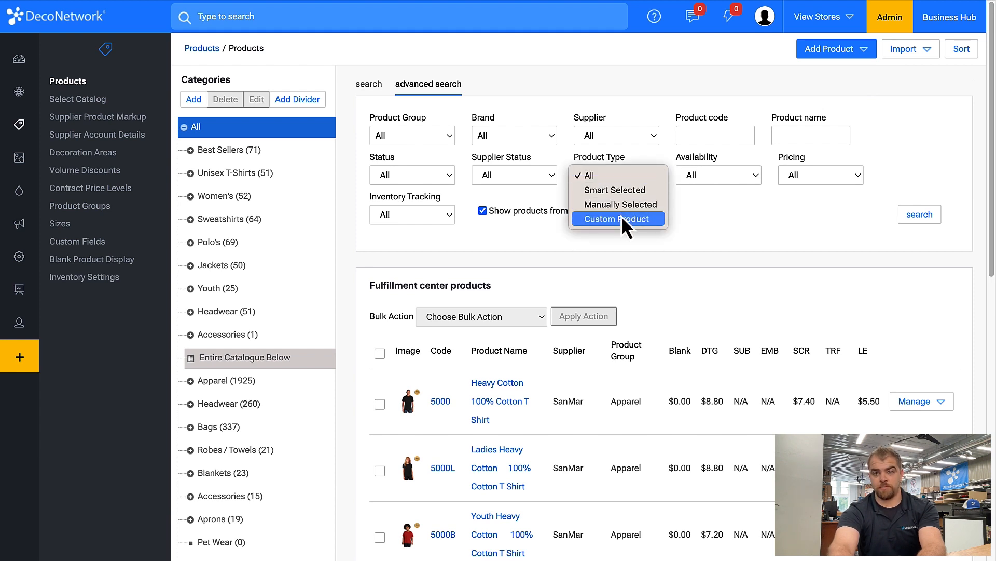
left_click(718, 180)
left_click(718, 176)
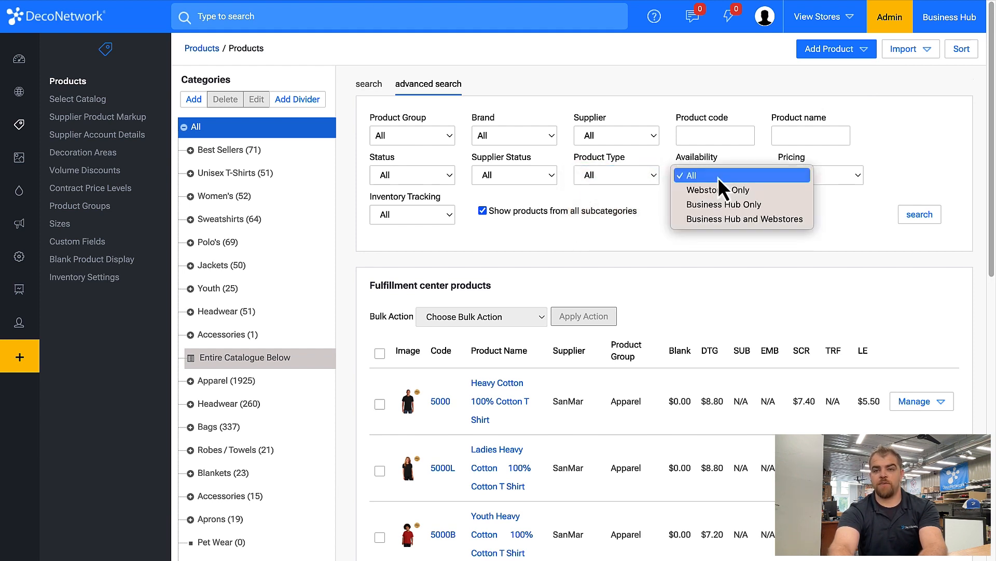
left_click(757, 203)
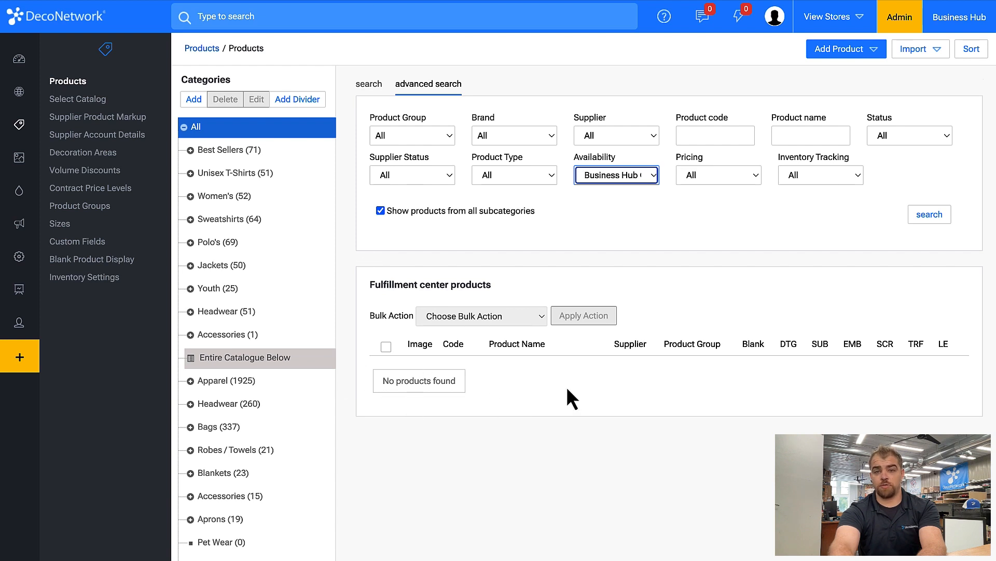
left_click(628, 178)
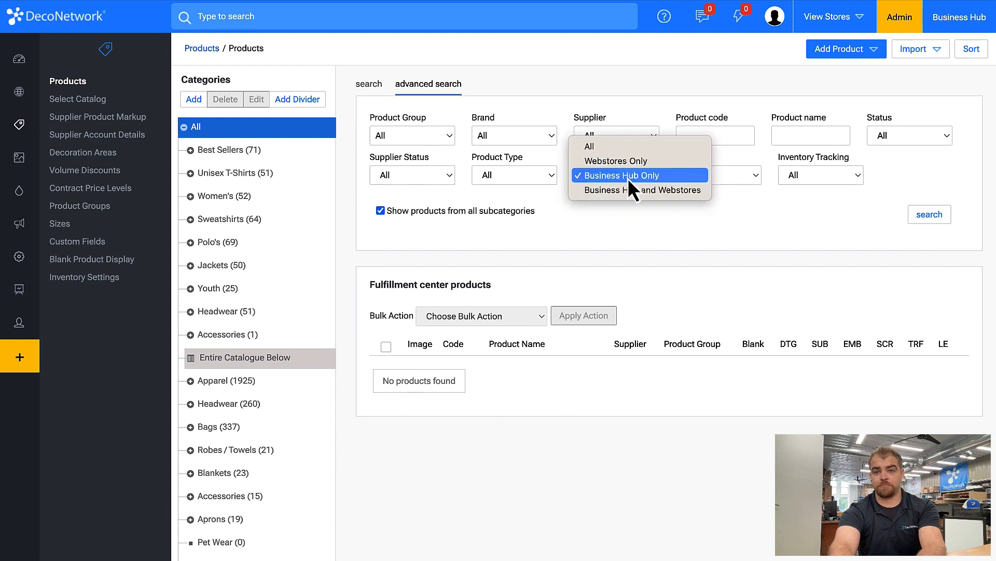
left_click(600, 192)
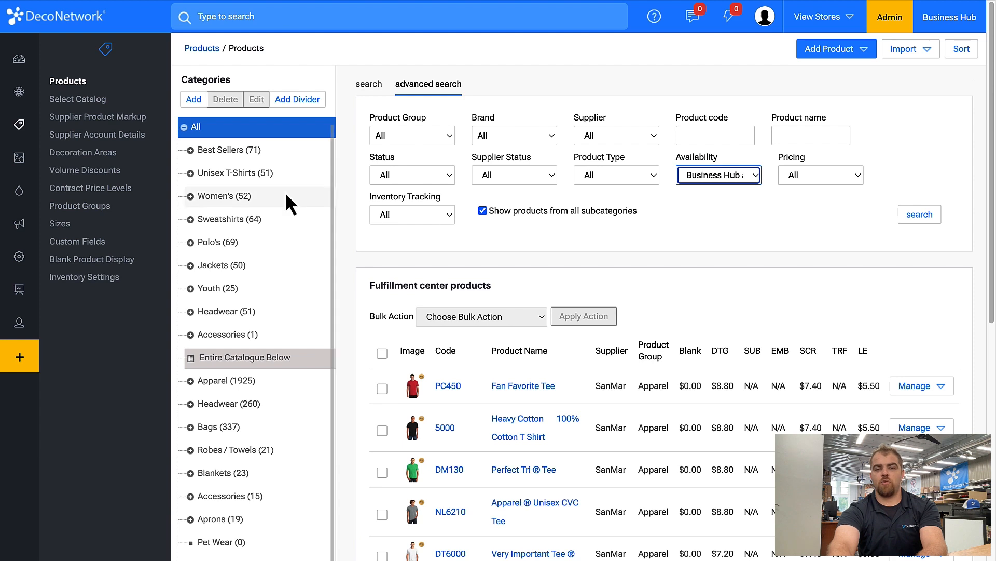
- Show the Best Sellers category and select all of its products across every page
left_click(215, 152)
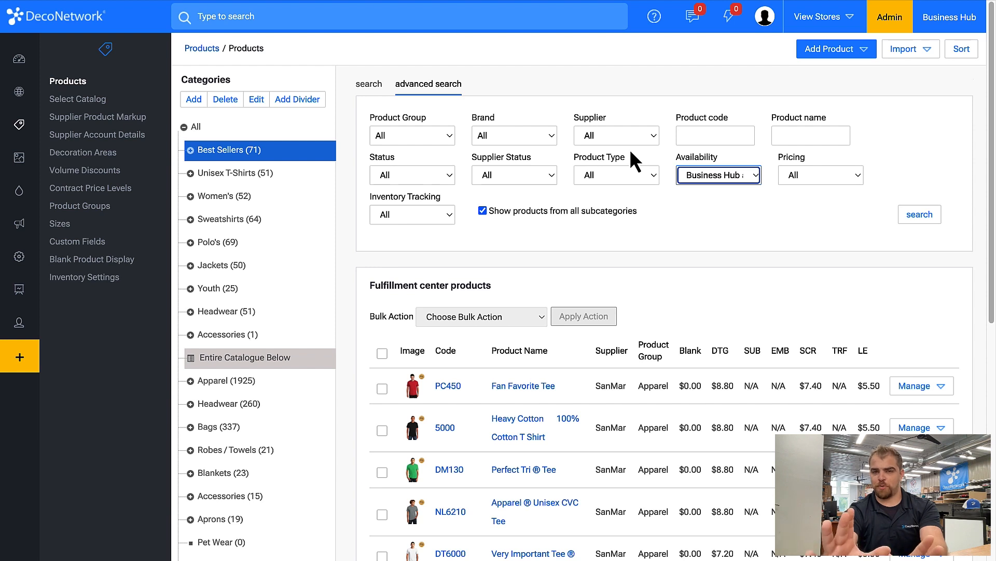
left_click(382, 354)
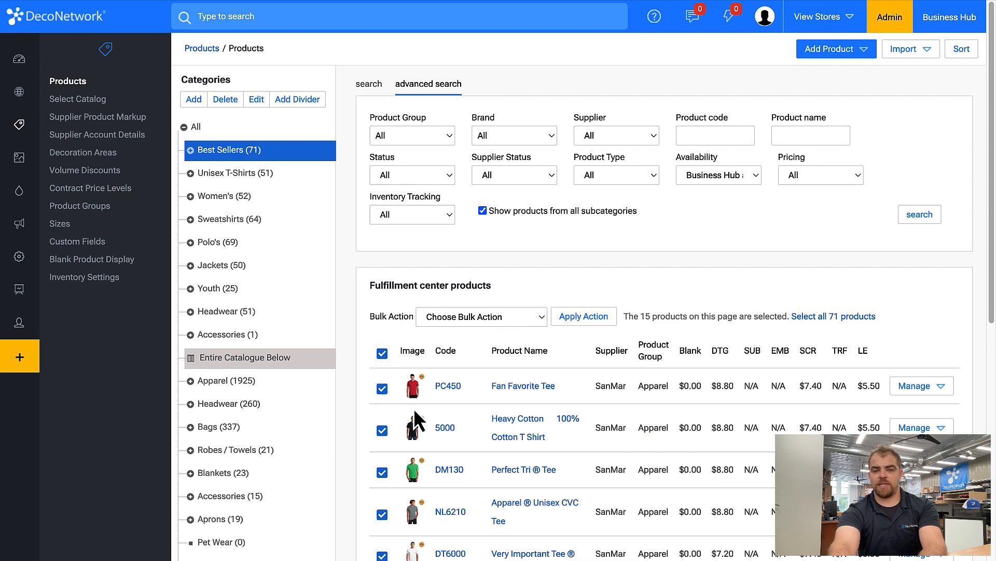
scroll(413, 408, "down", 10)
scroll(447, 208, "up", 1)
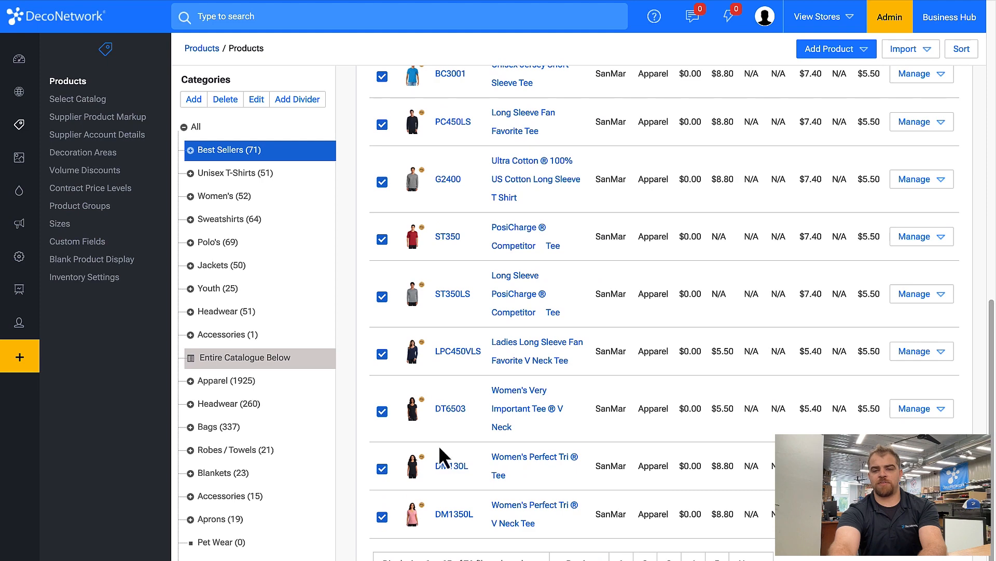
scroll(486, 260, "up", 10)
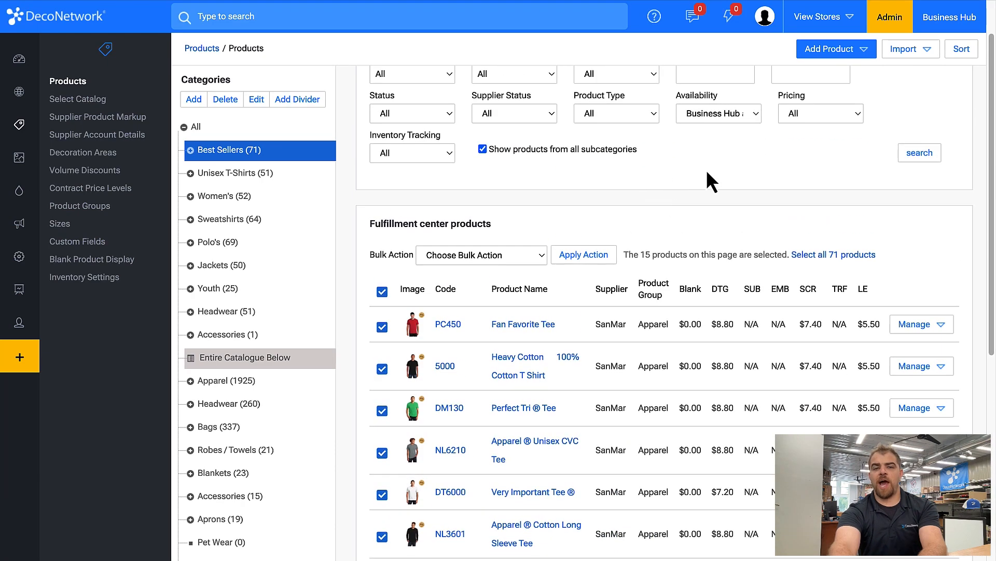
left_click(825, 257)
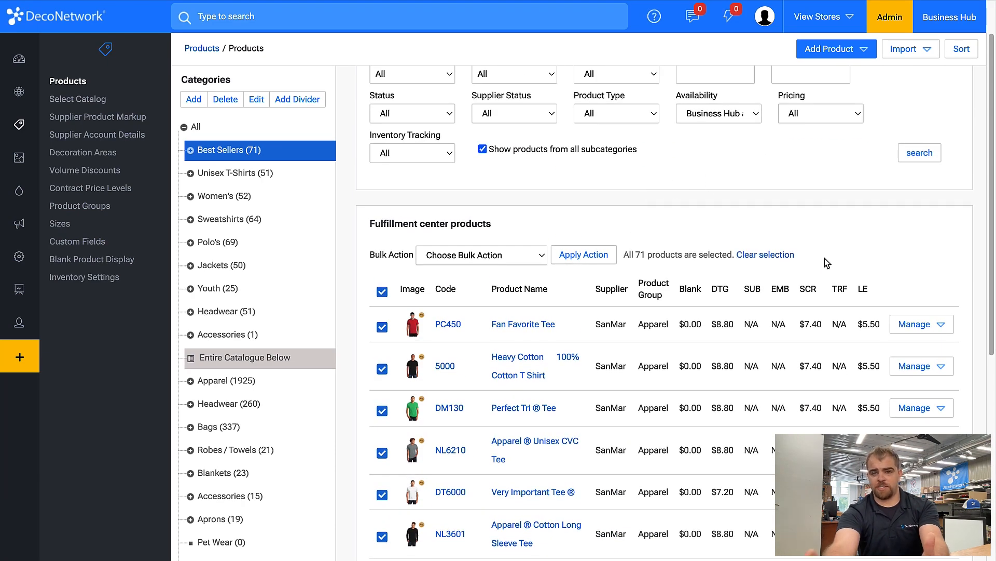
- Bulk-update the selected products' availability to Business Hub only and save the change
left_click(448, 256)
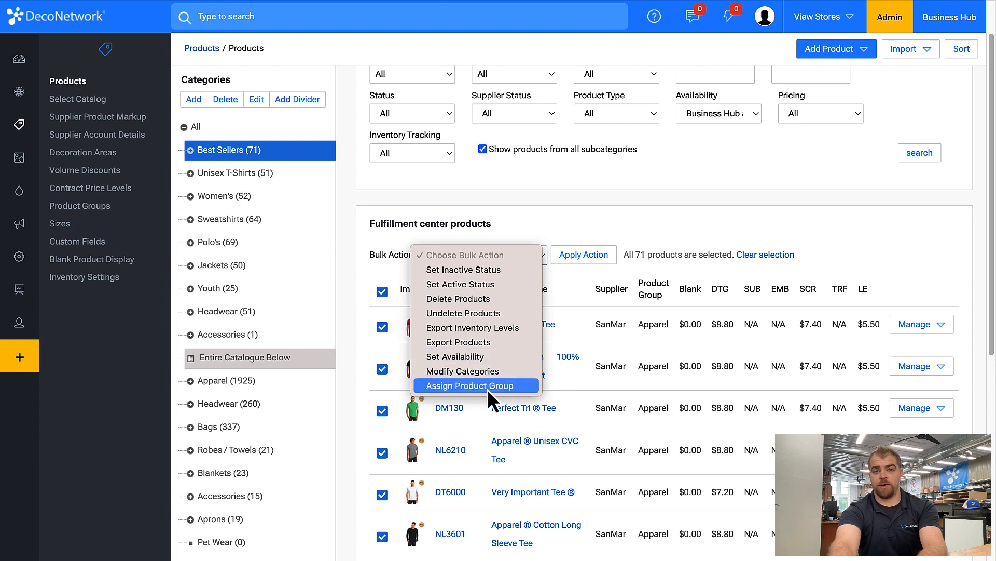
left_click(447, 359)
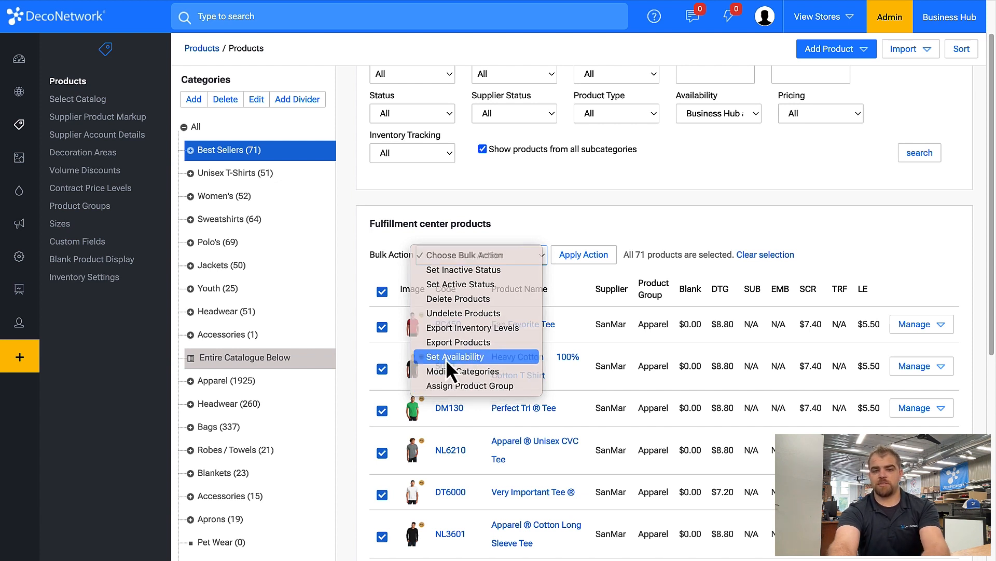
left_click(590, 254)
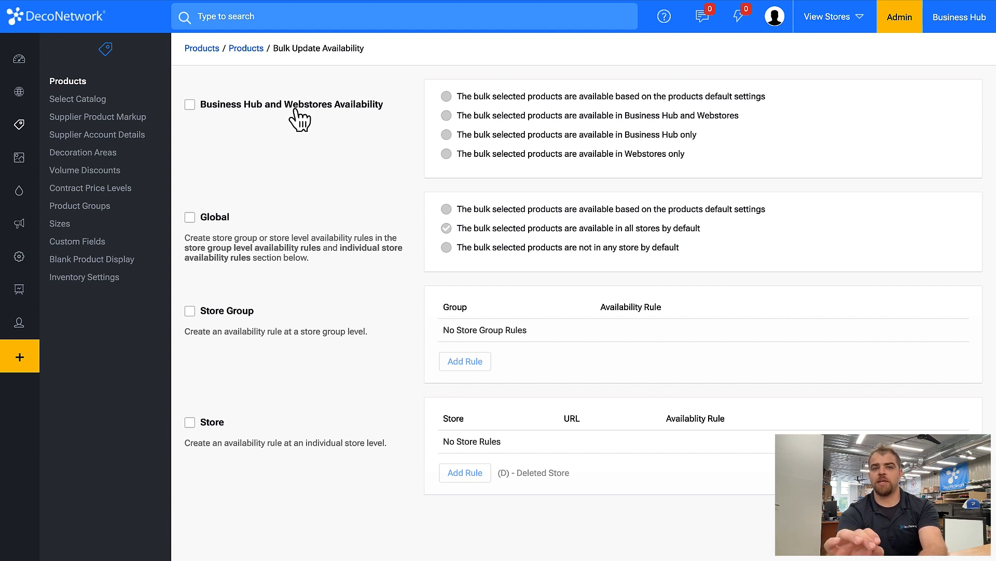
left_click(229, 105)
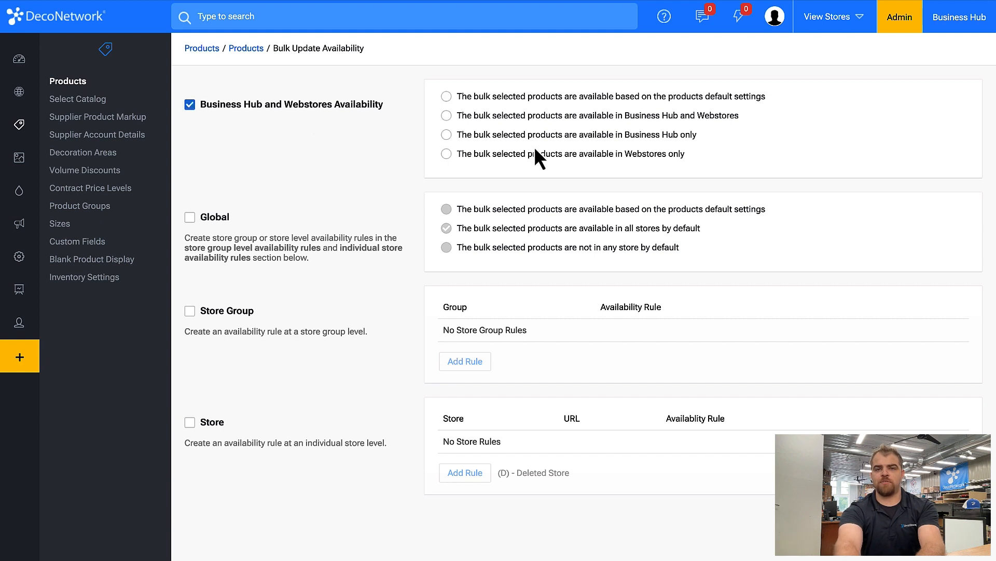
left_click(497, 136)
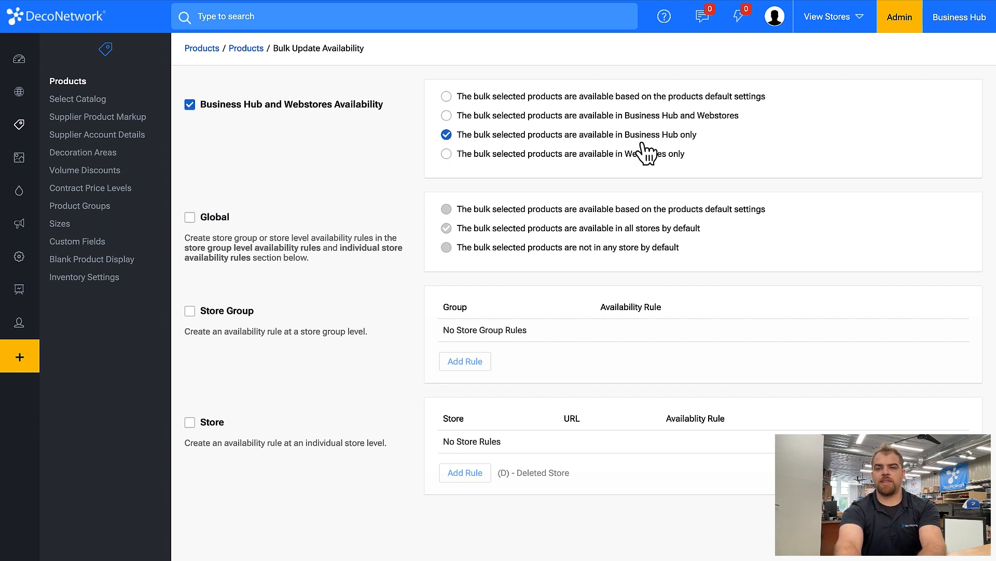
left_click(961, 519)
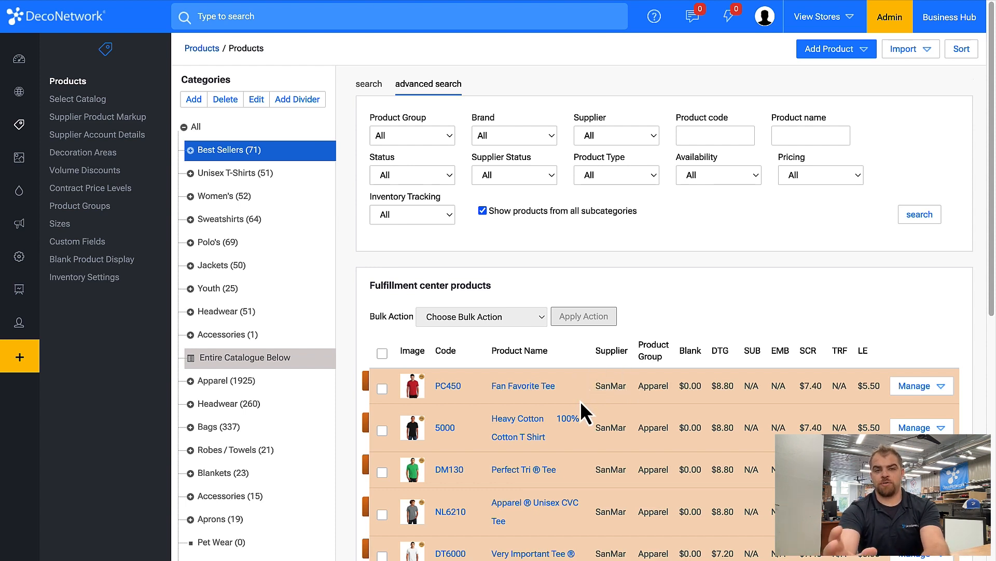
- Select all filtered Best Sellers products and start a bulk Set Availability update for them
left_click(382, 353)
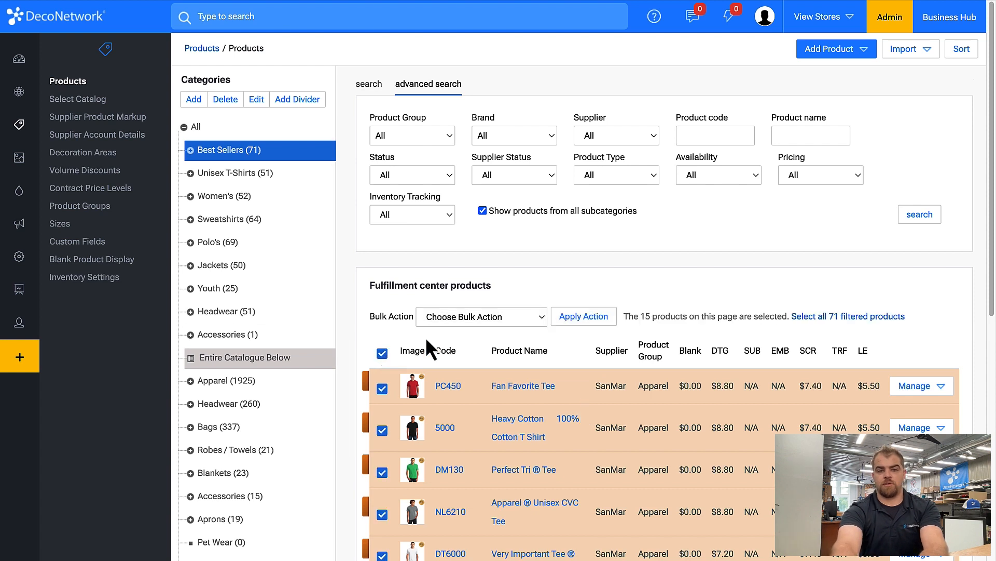
left_click(842, 317)
left_click(512, 312)
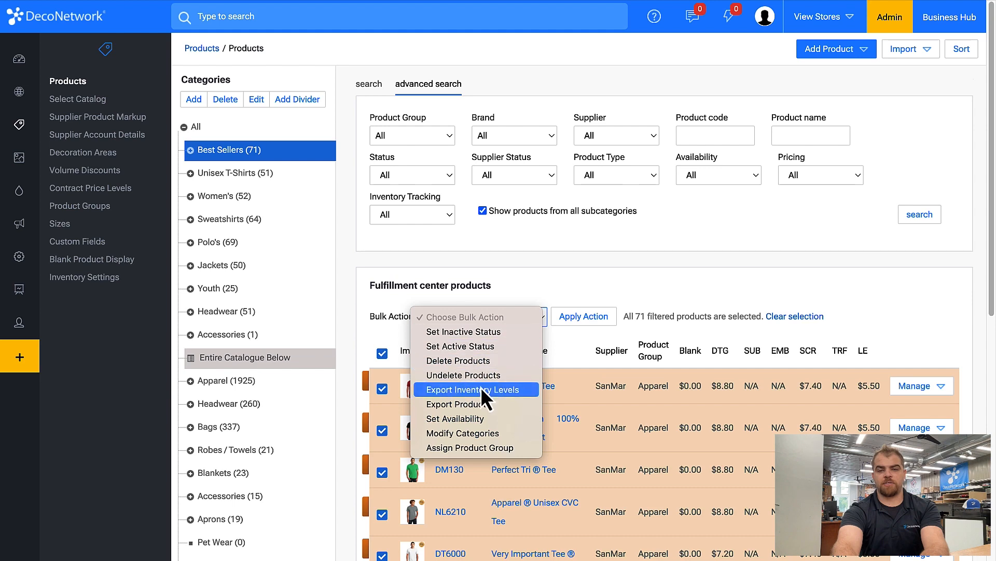
left_click(481, 418)
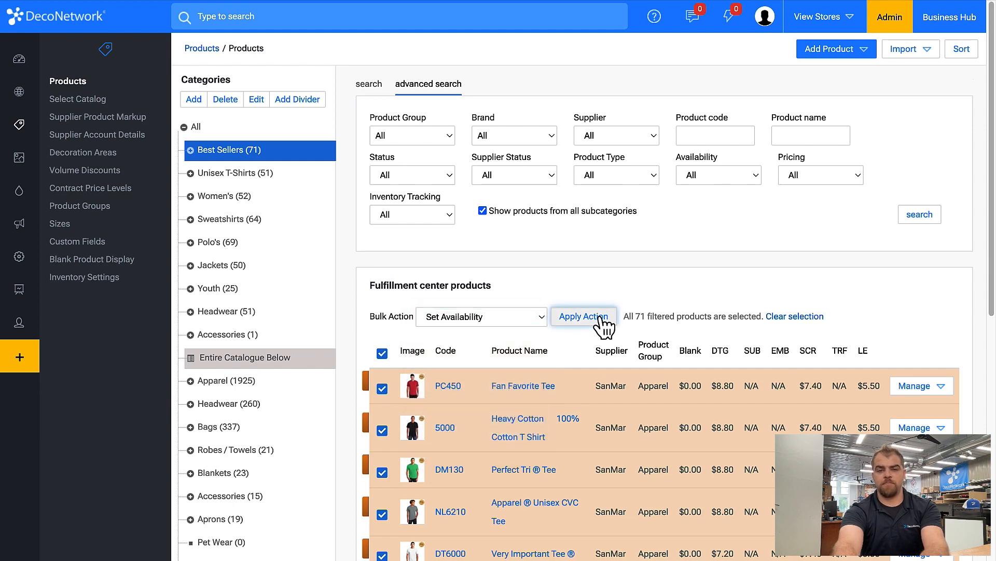
left_click(600, 318)
- Make the products available in Business Hub and Webstores, with the global rule set to not in any store by default
left_click(240, 109)
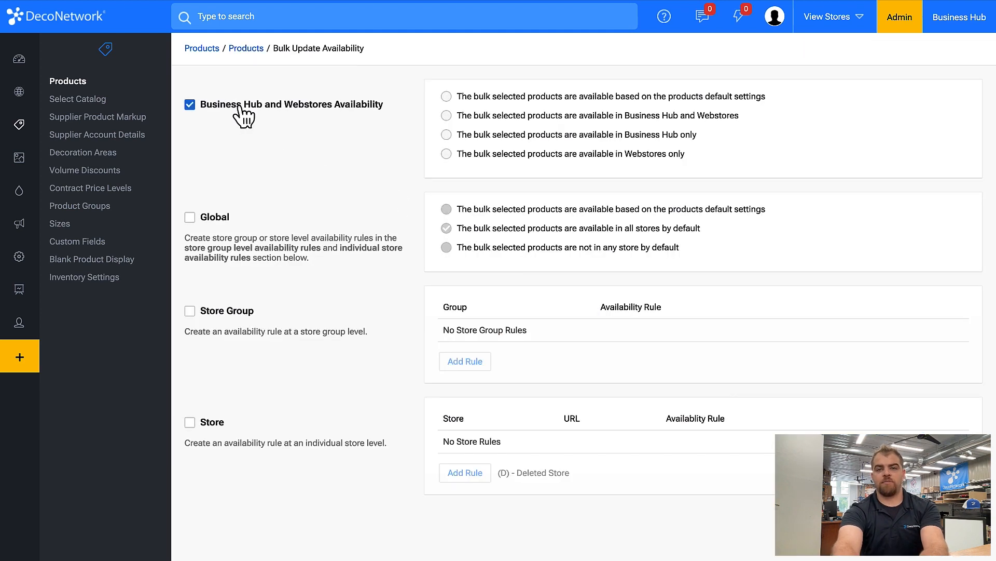
left_click(480, 116)
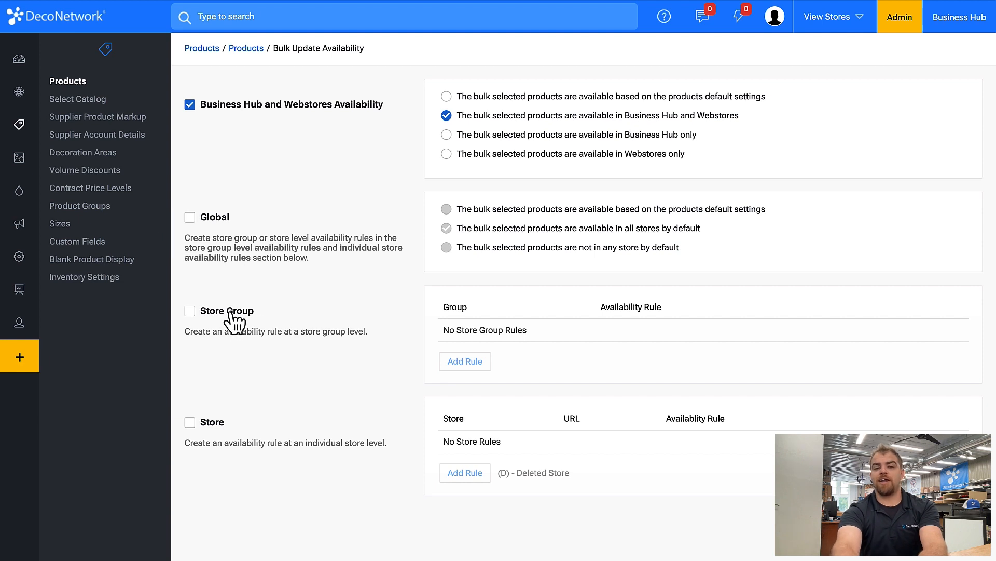
left_click(222, 220)
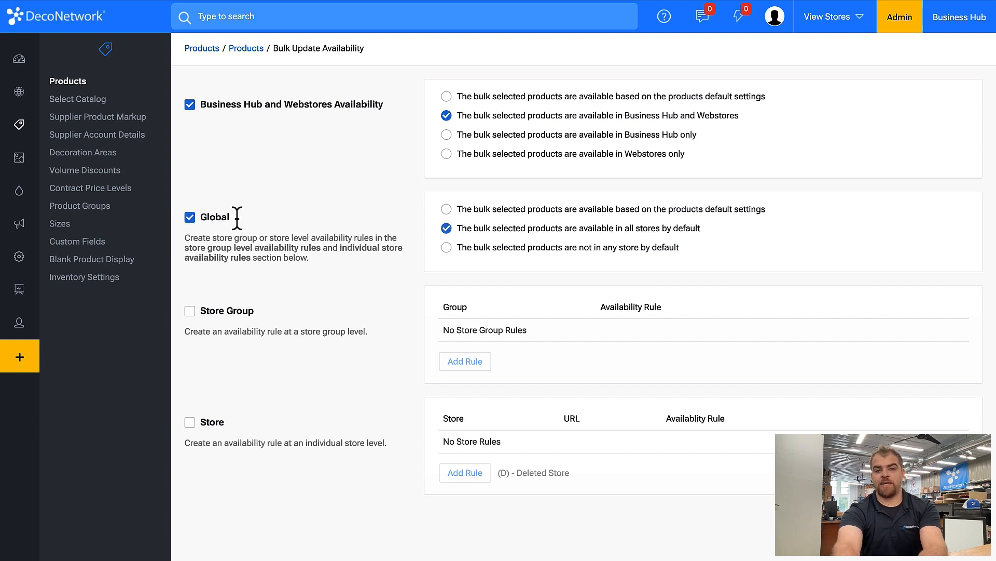
left_click(556, 249)
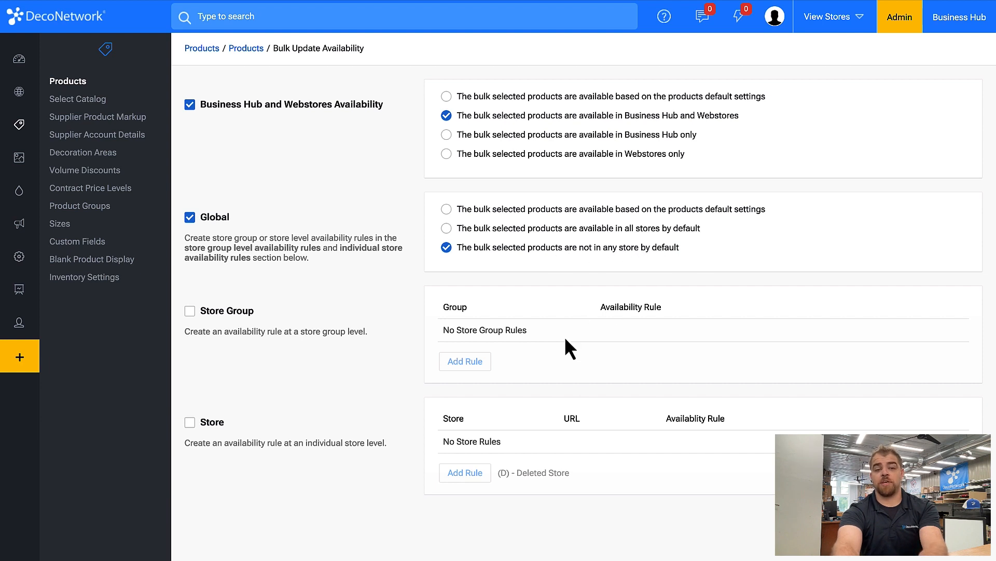
left_click(190, 422)
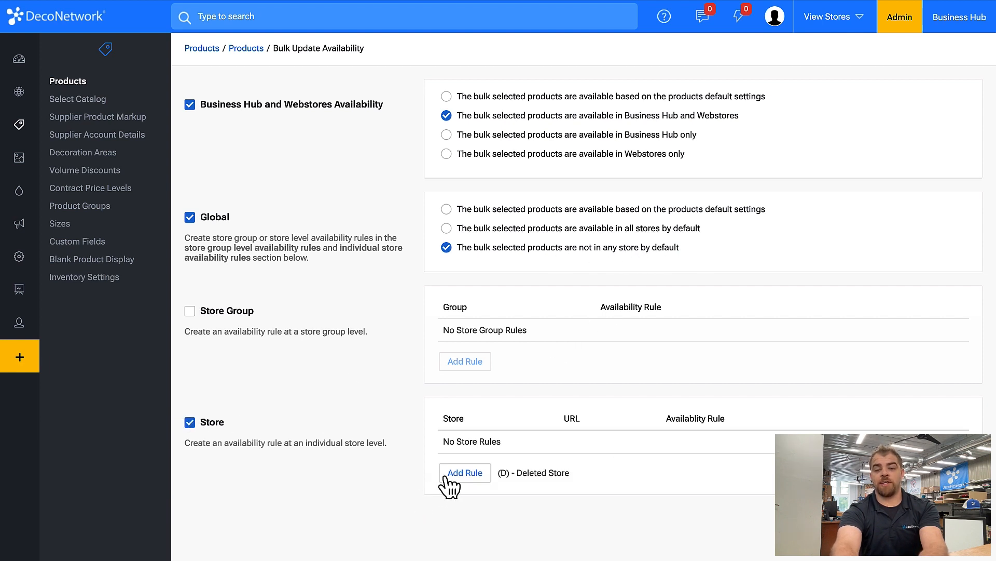
left_click(462, 473)
left_click(330, 317)
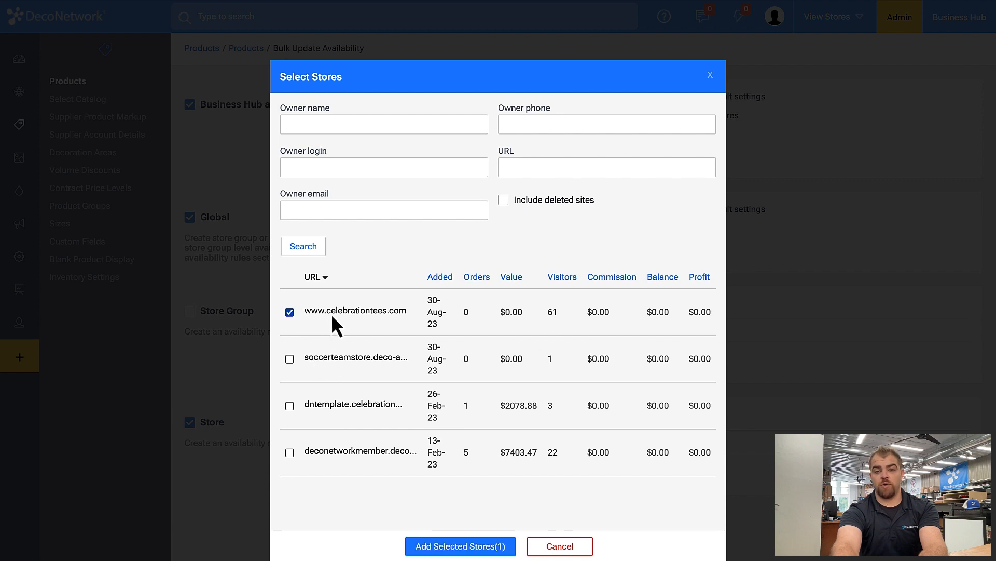
left_click(480, 545)
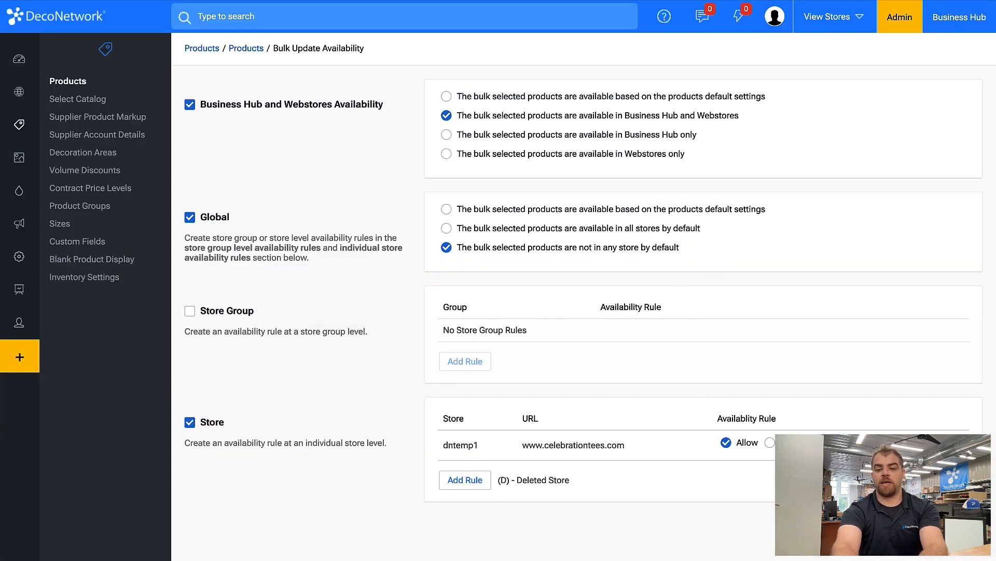
left_click(960, 529)
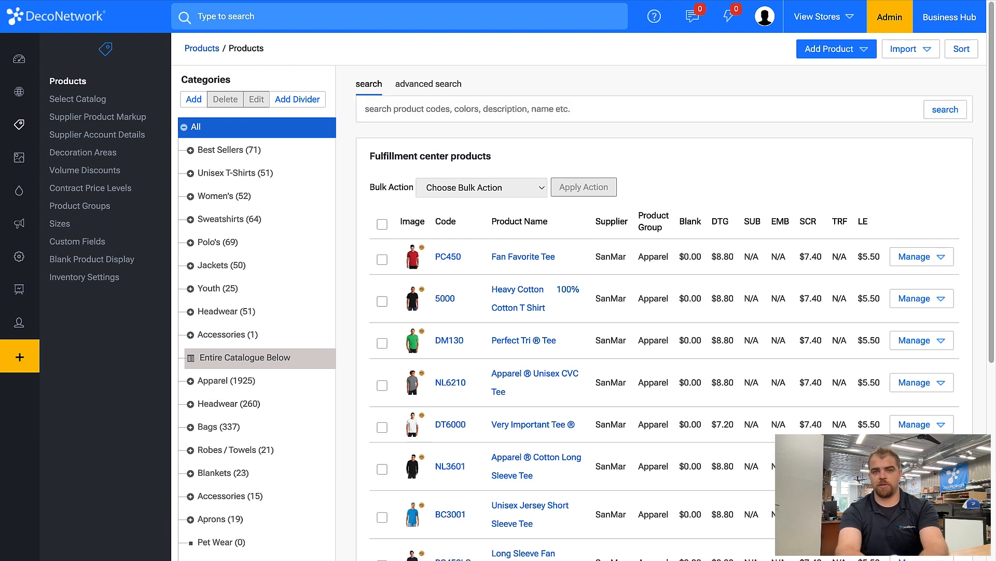
- Select all products in the Best Sellers category and apply the Modify Categories bulk action to them
left_click(382, 224)
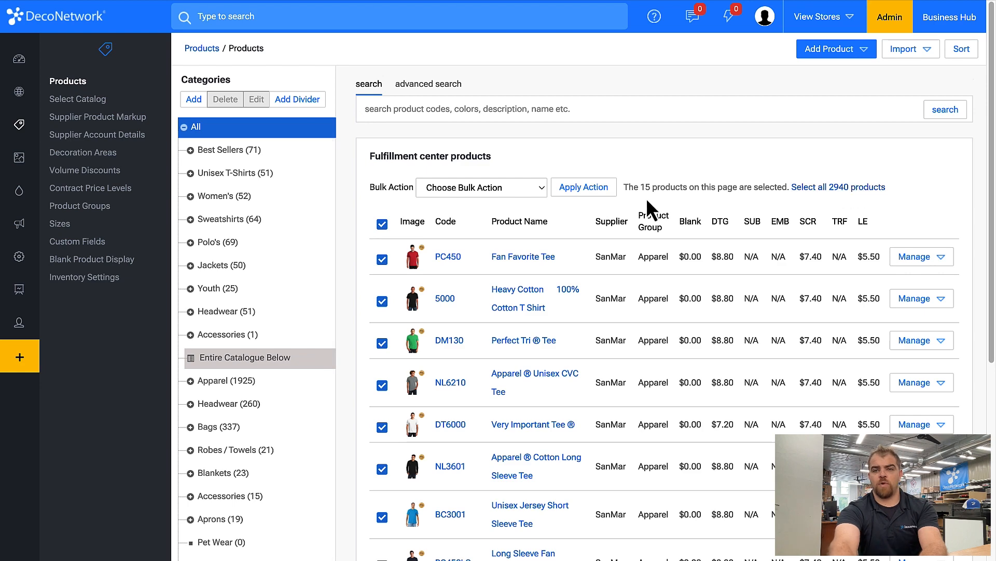
left_click(244, 150)
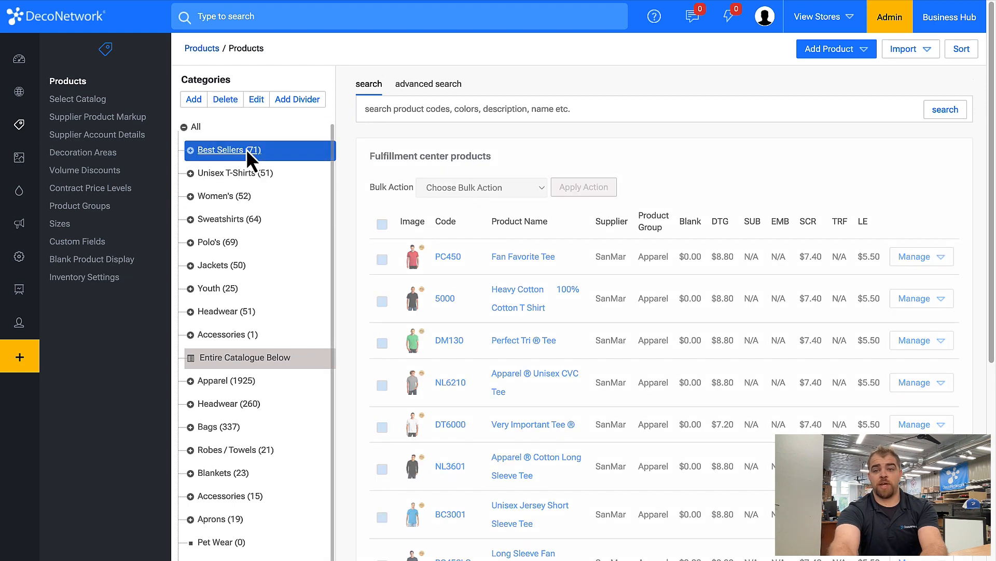
left_click(382, 223)
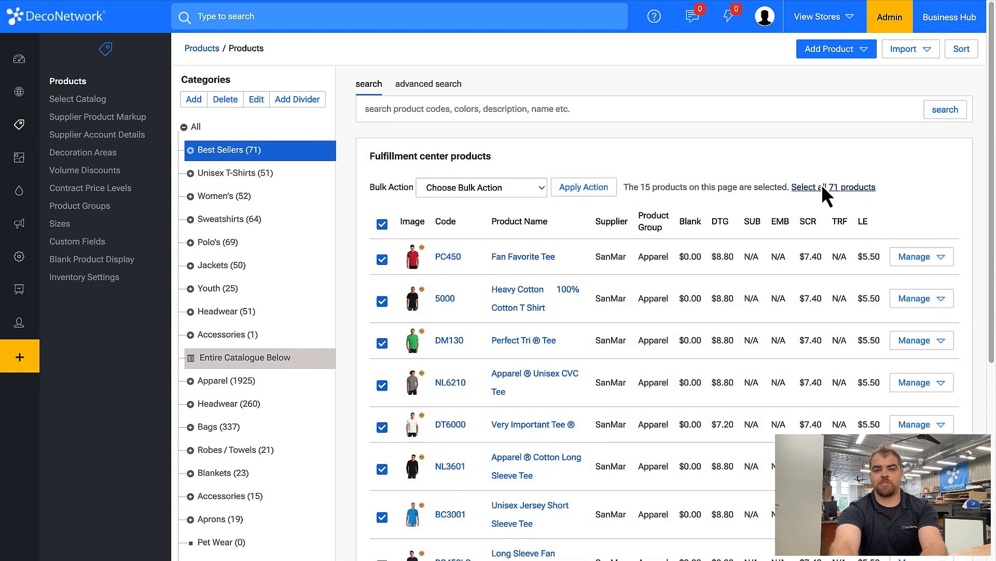
left_click(823, 187)
left_click(431, 187)
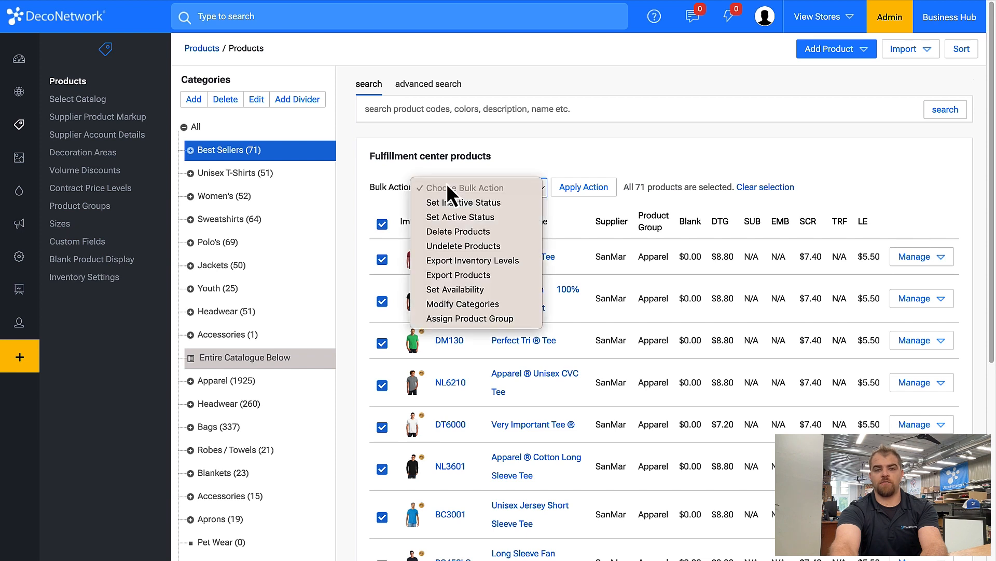
left_click(470, 311)
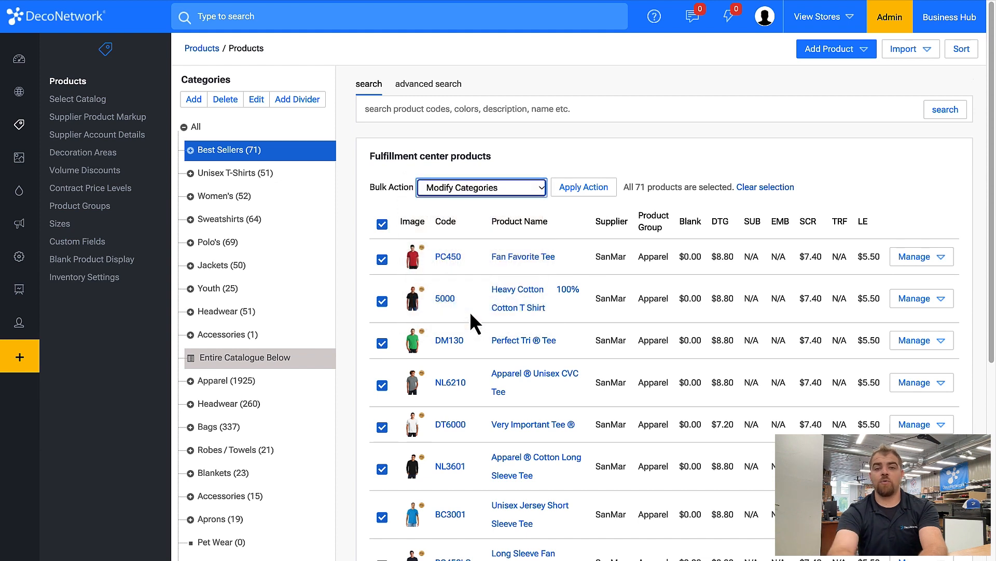
left_click(581, 191)
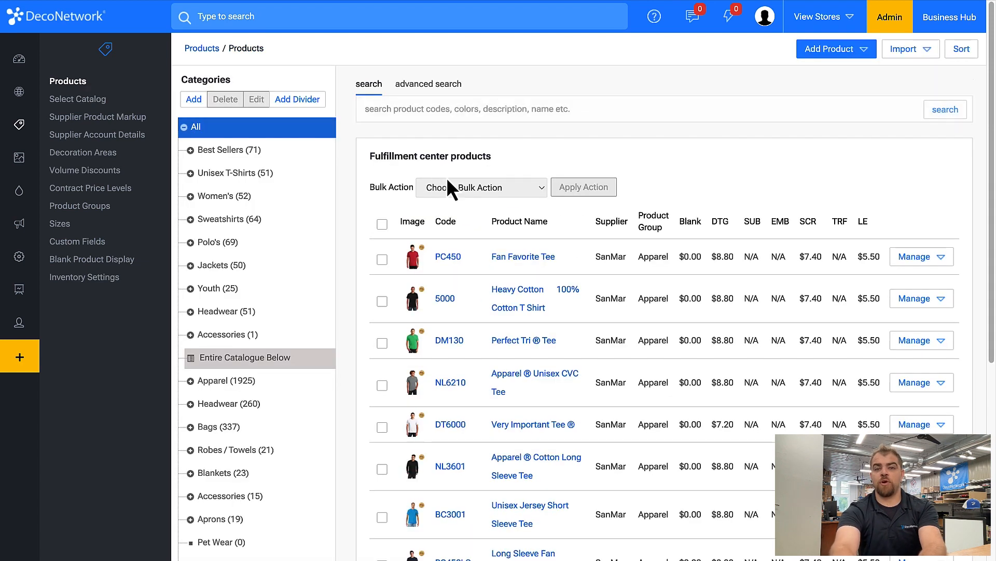
- Switch the product list to the advanced search, leaving no products selected
left_click(431, 93)
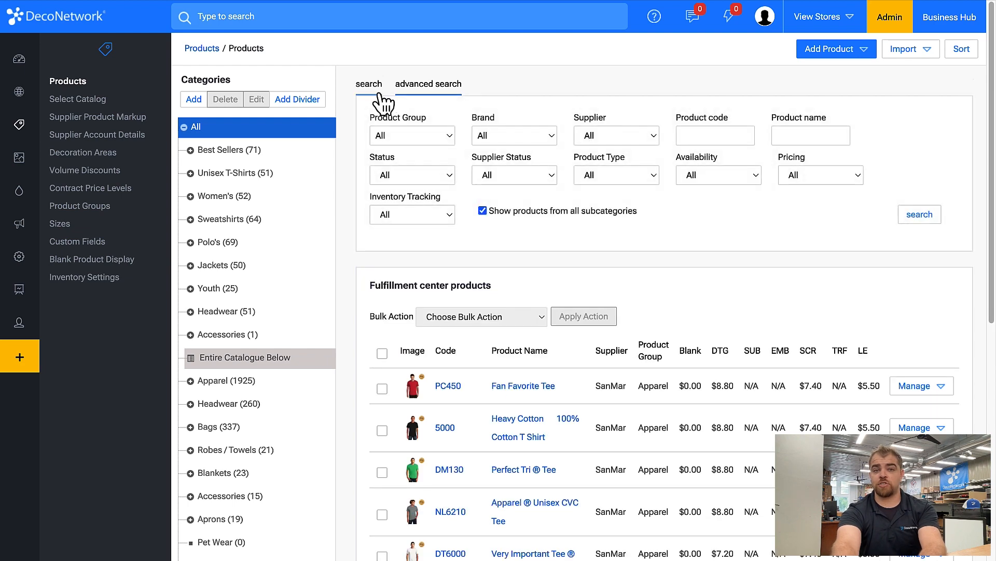
left_click(382, 352)
left_click(382, 352)
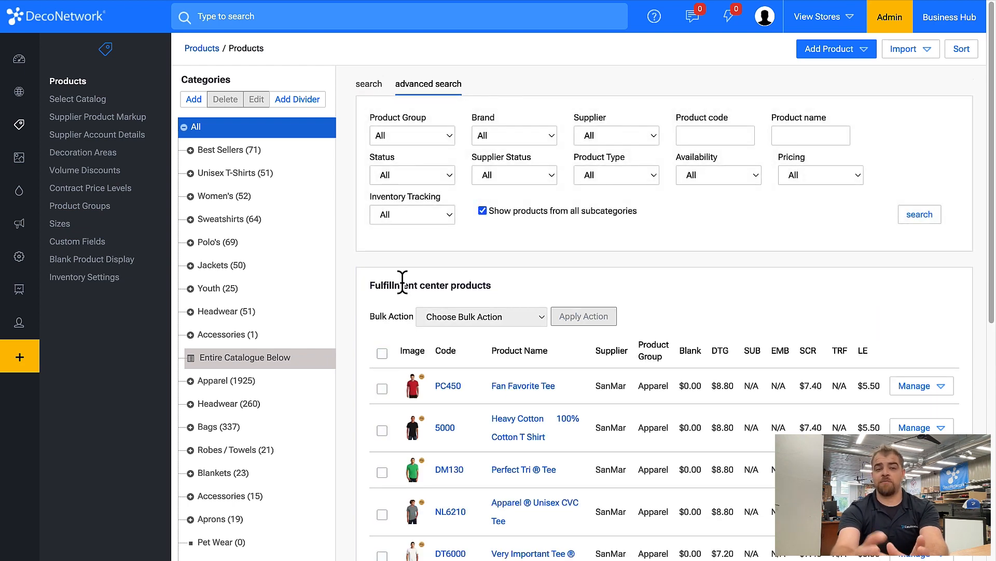